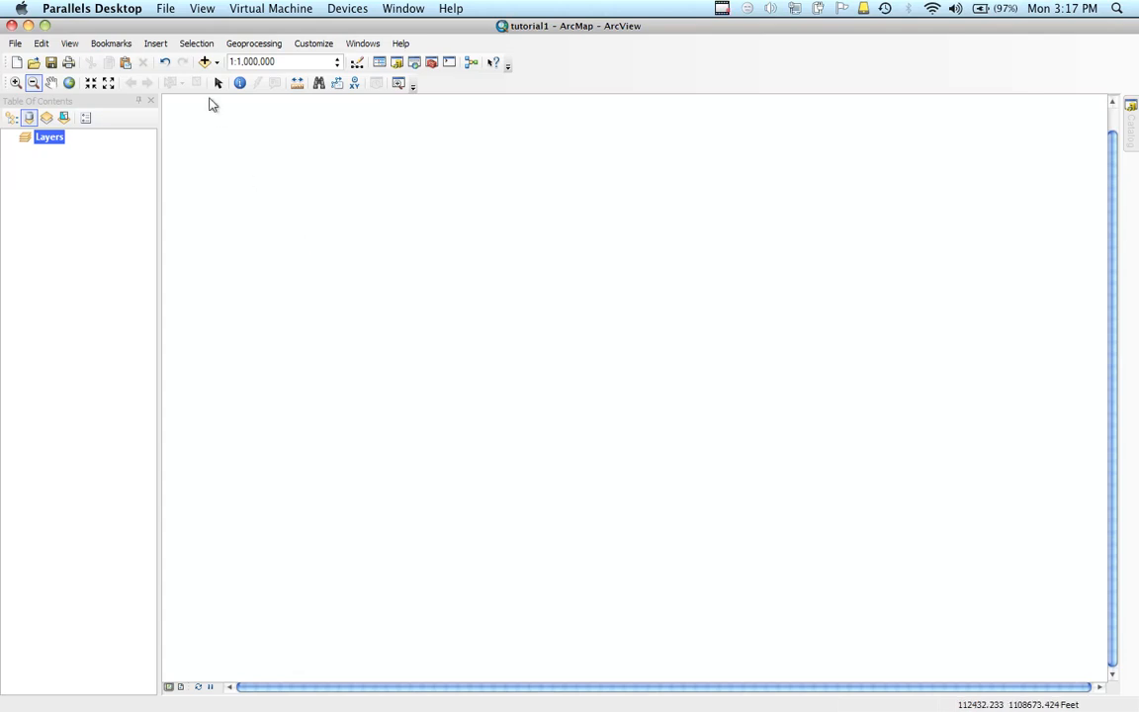
Add VotPct2008.shp from the Tutorials folder so its precinct polygons draw on the map
{"action": "left_click", "coordinate": [205, 61]}
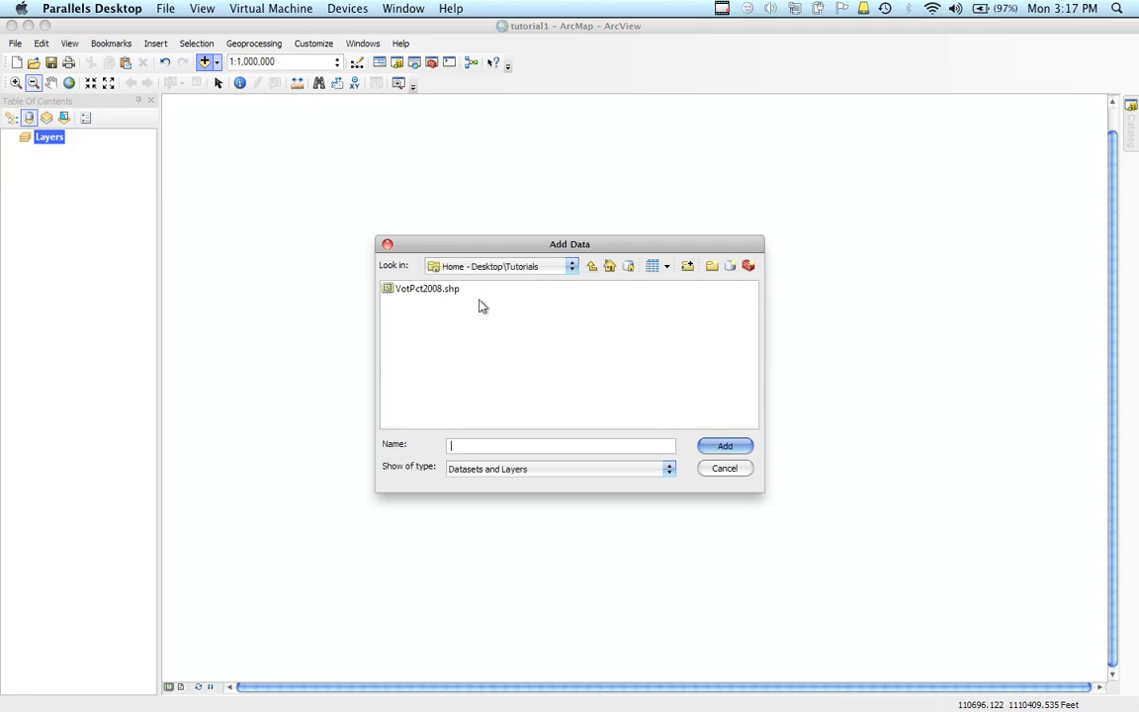
{"action": "left_click", "coordinate": [425, 288]}
{"action": "left_click", "coordinate": [725, 445]}
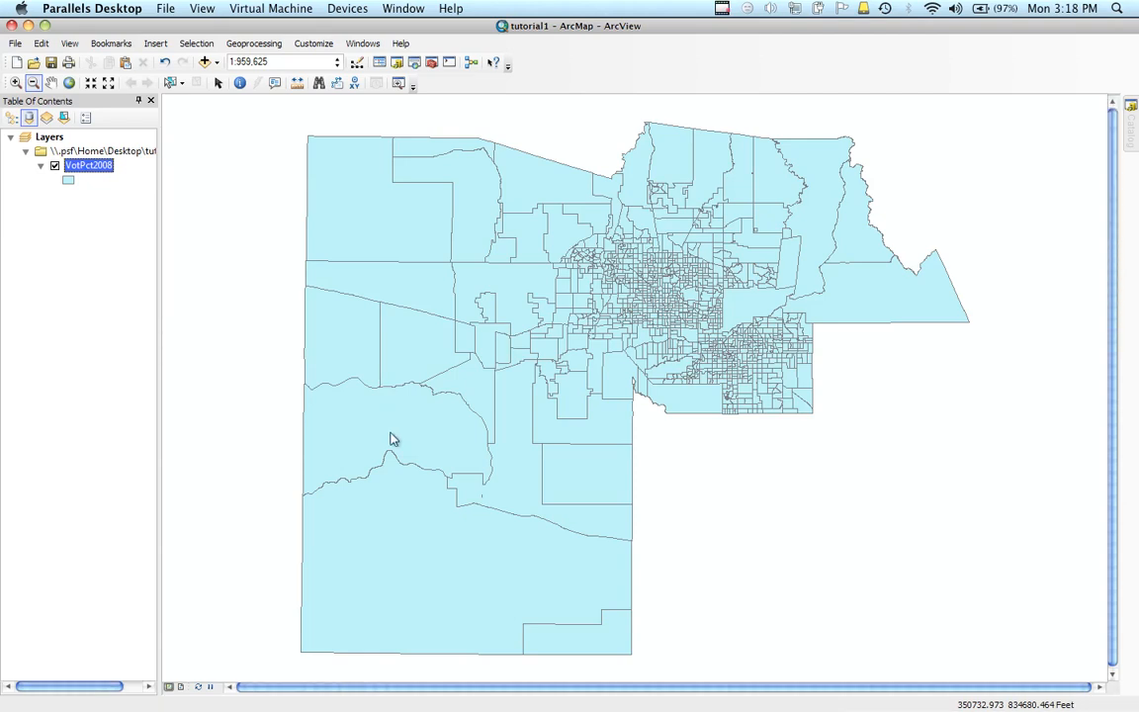
{"action": "right_click", "coordinate": [87, 165]}
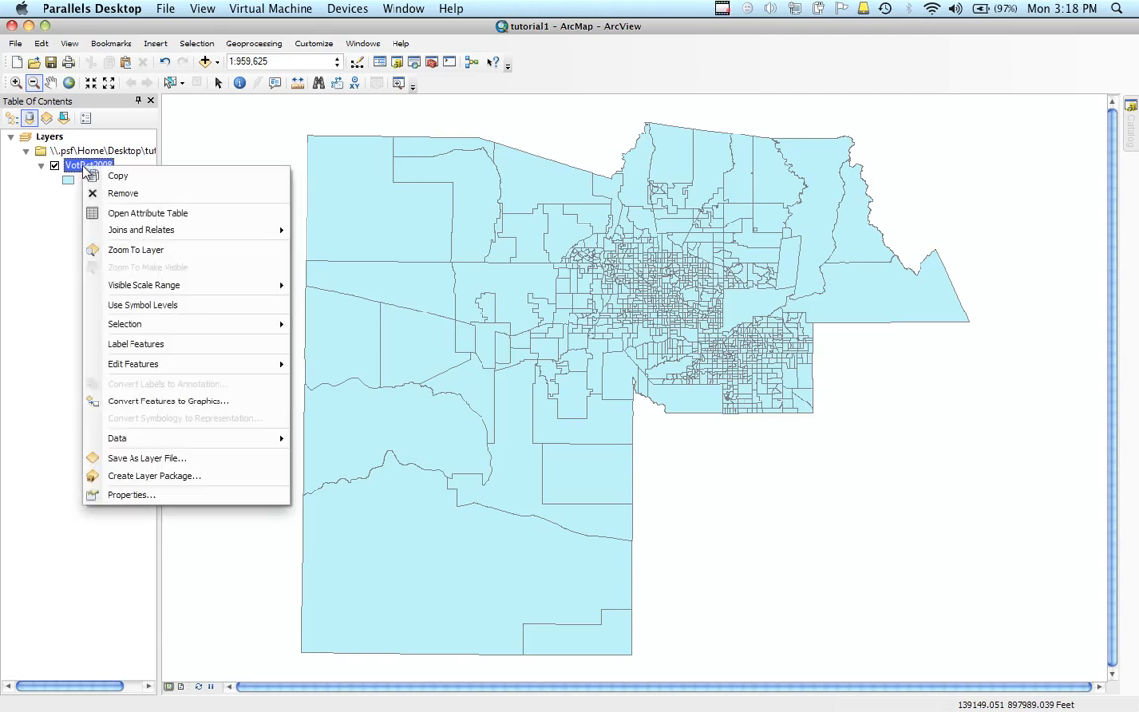
Show the VotPct2008 attribute table (1142 records) sorted ascending by CONG and start Select By Attributes
{"action": "left_click", "coordinate": [146, 212]}
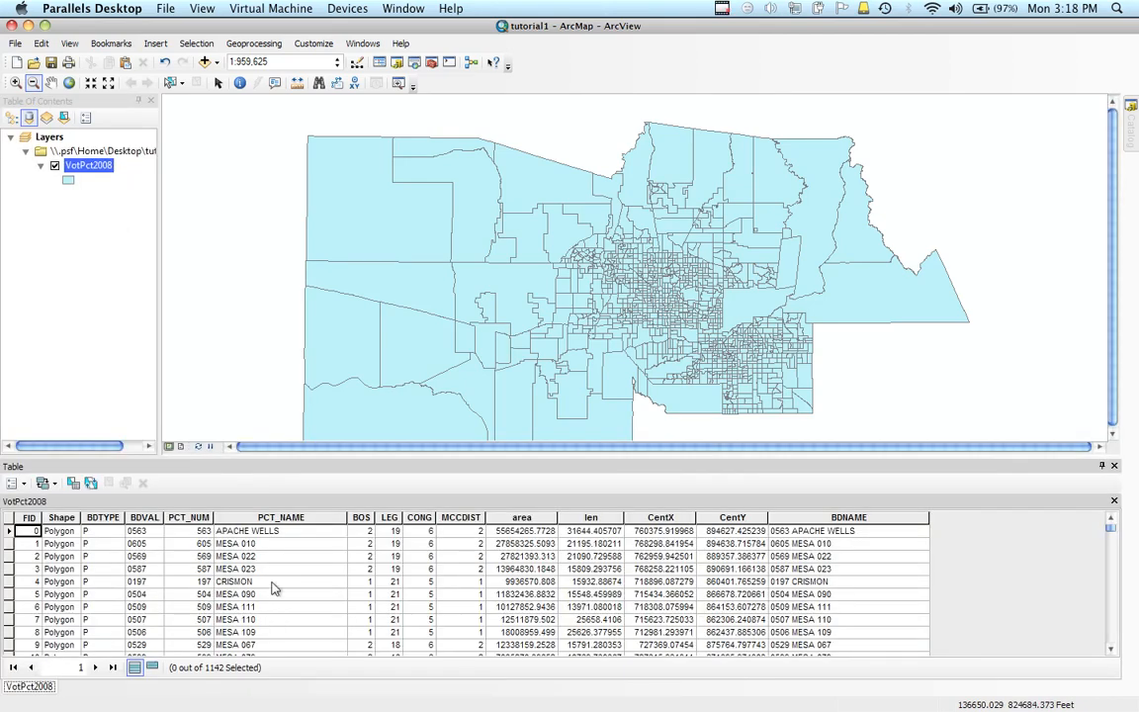
{"action": "right_click", "coordinate": [99, 170]}
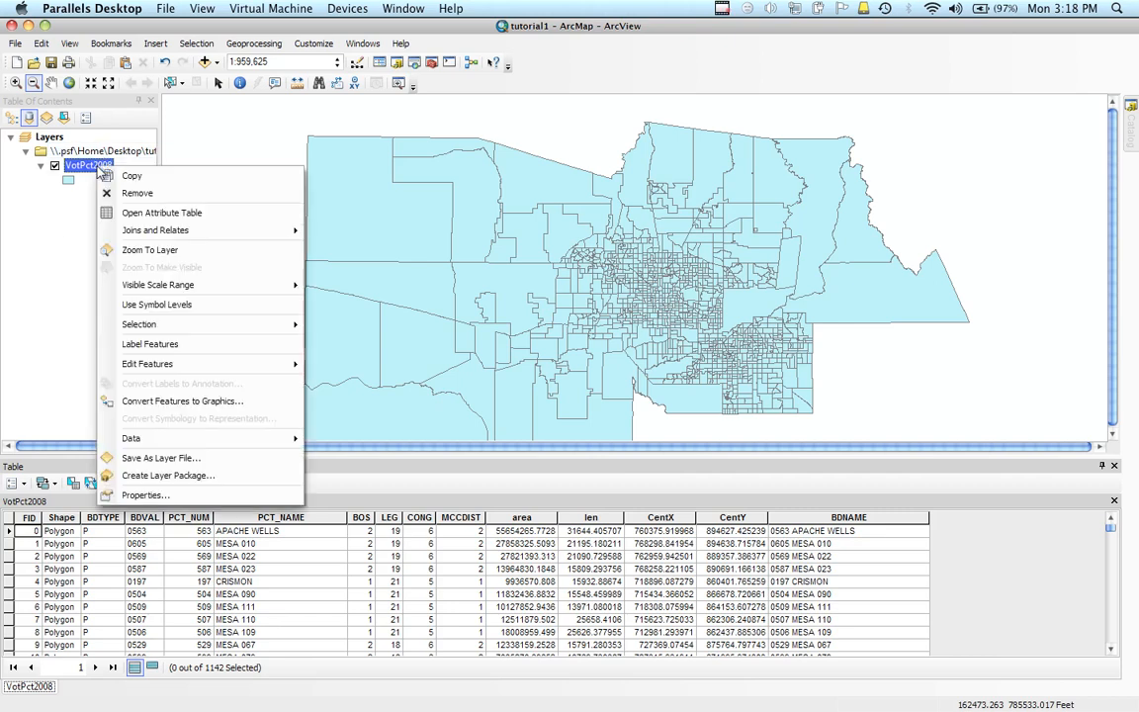
{"action": "left_click", "coordinate": [132, 215]}
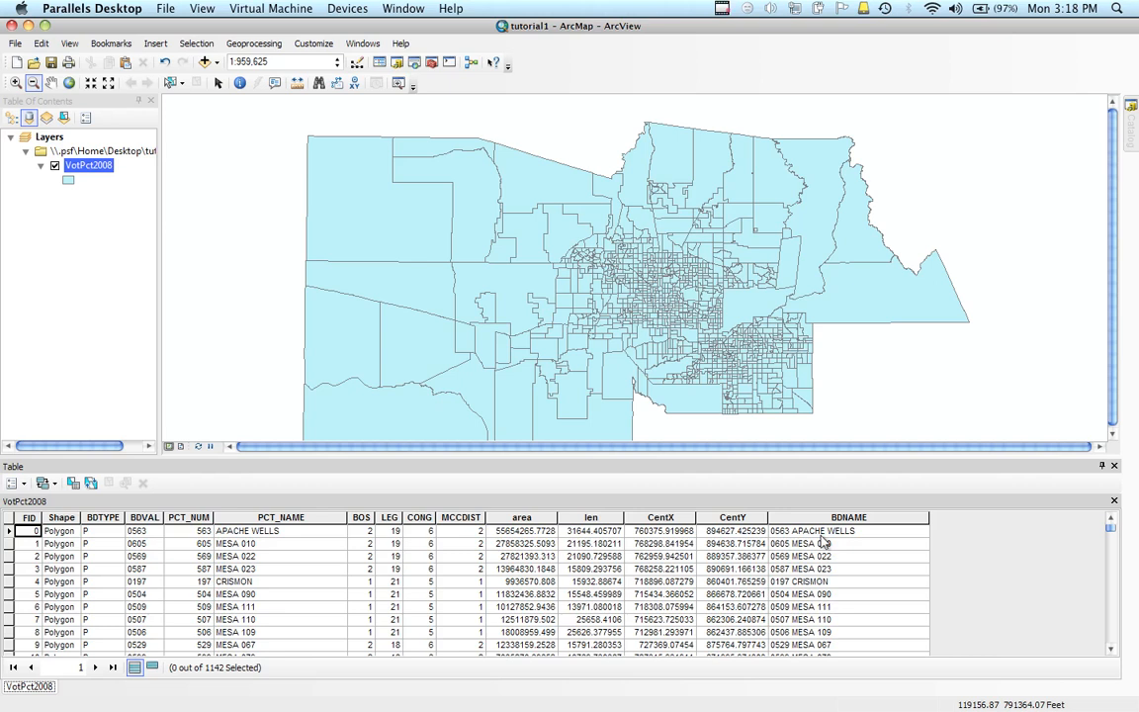
{"action": "left_click", "coordinate": [418, 517]}
{"action": "double_click", "coordinate": [418, 517]}
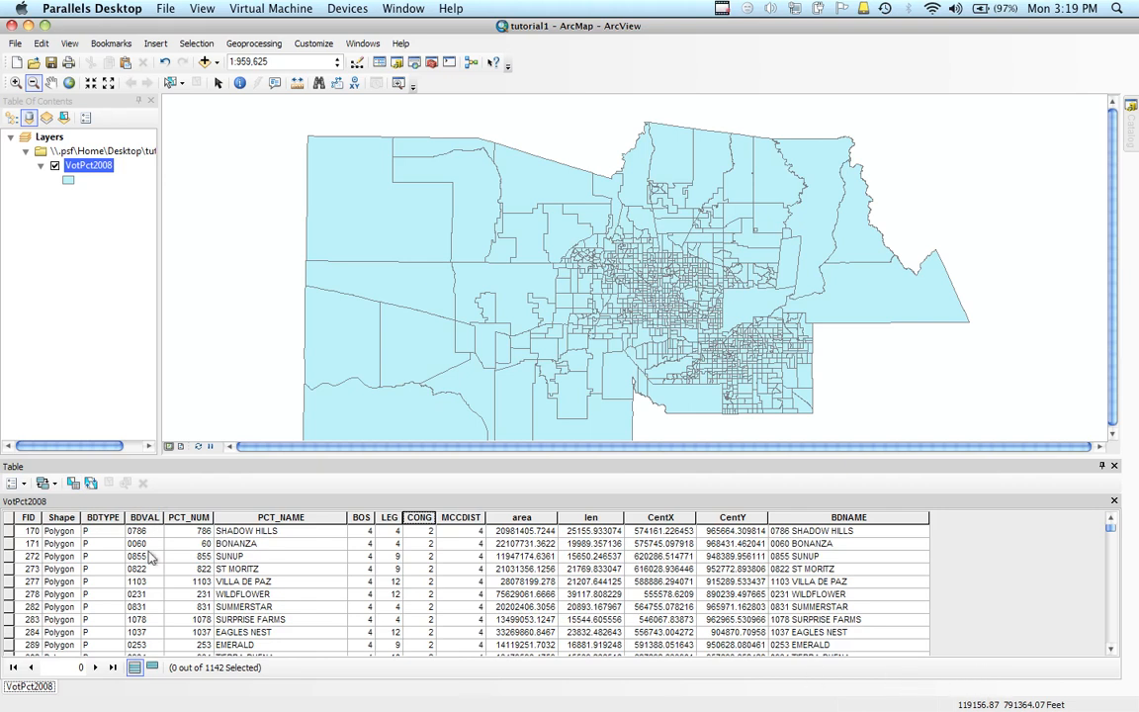
{"action": "left_click", "coordinate": [73, 484]}
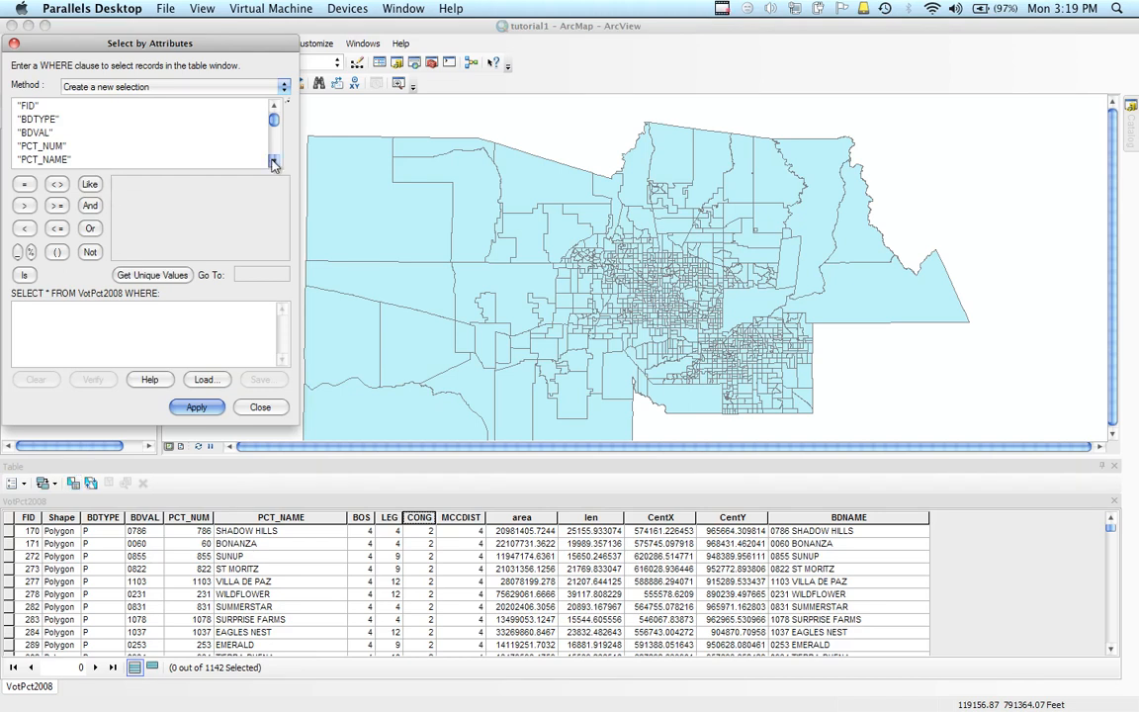
Build the query expression to read "CONG" = in Select by Attributes
{"action": "left_click", "coordinate": [273, 161]}
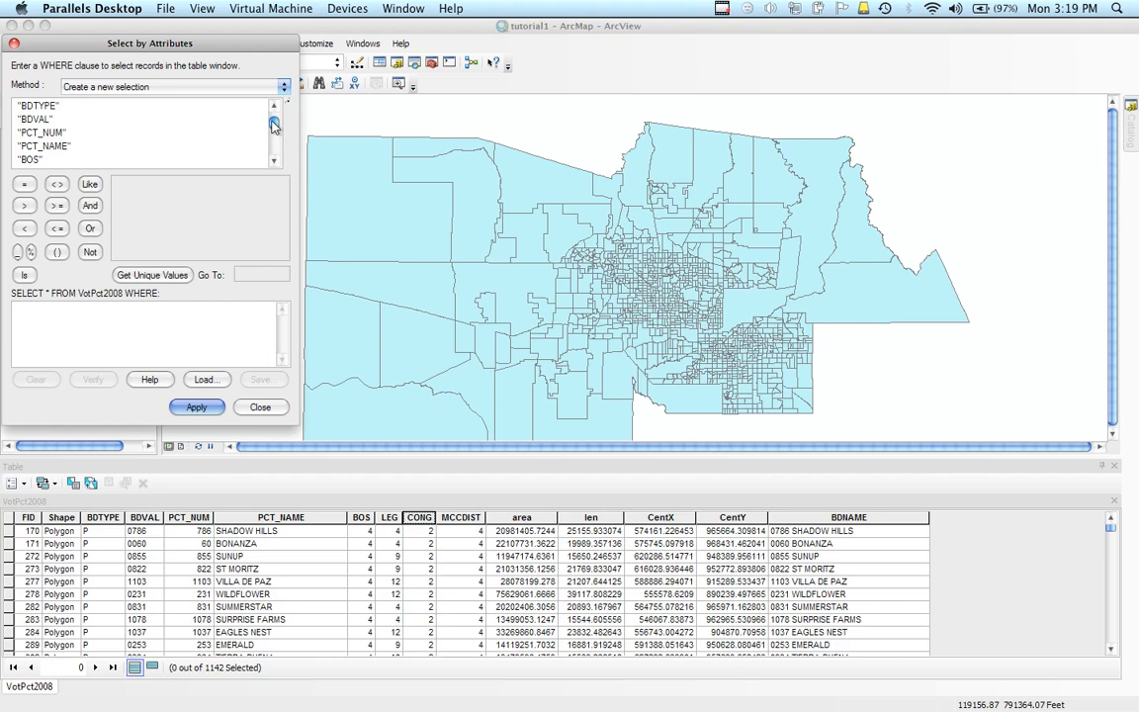
{"action": "left_click_drag", "start_coordinate": [274, 122], "coordinate": [276, 102]}
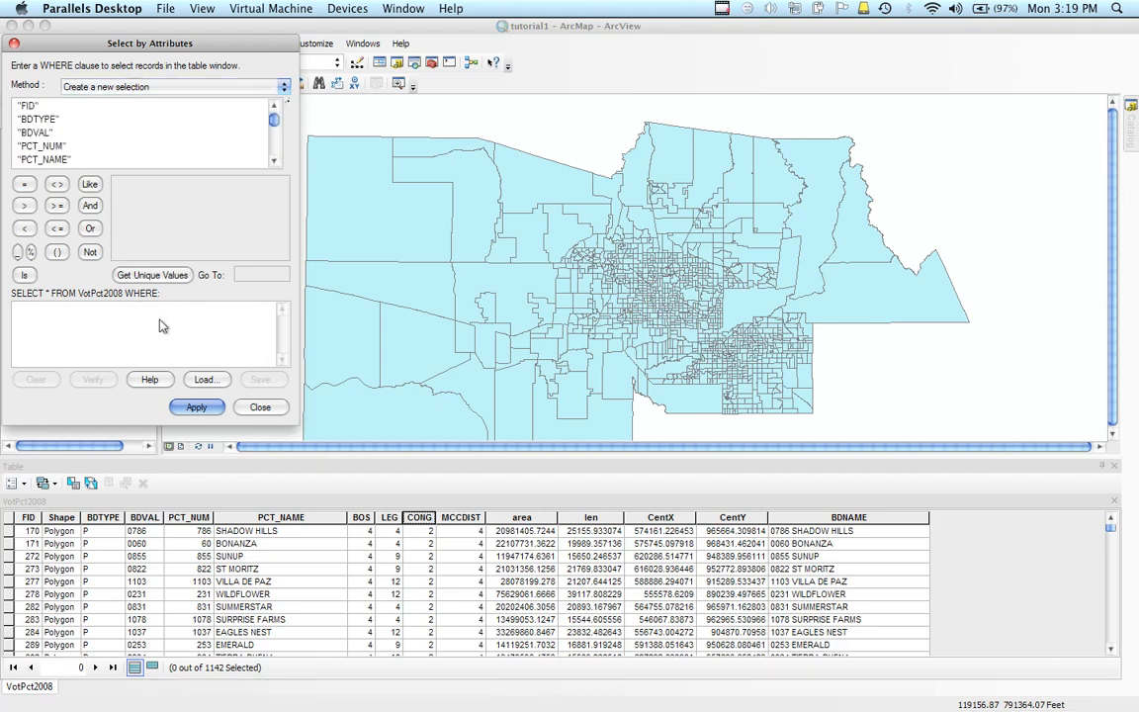
{"action": "left_click", "coordinate": [274, 161]}
{"action": "left_click", "coordinate": [274, 161]}
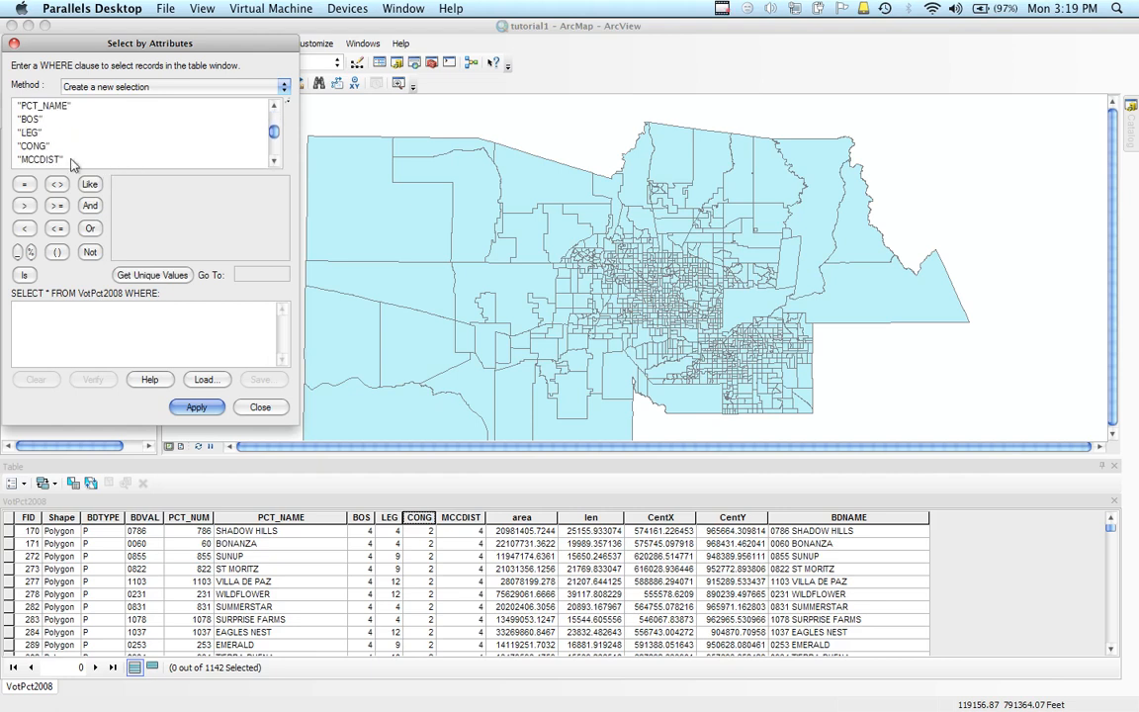
{"action": "left_click", "coordinate": [33, 146]}
{"action": "double_click", "coordinate": [28, 149]}
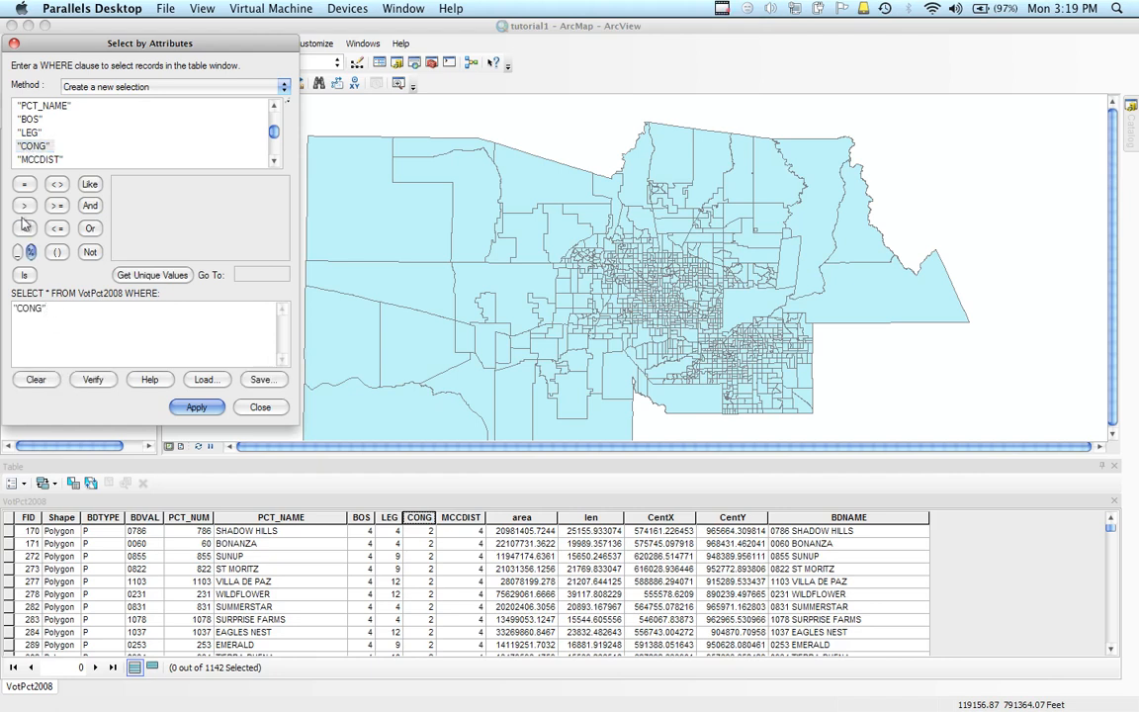
{"action": "left_click", "coordinate": [24, 184]}
Review the unique CONG district values and the unique PCT_NAME values with Get Unique Values
{"action": "left_click", "coordinate": [32, 146]}
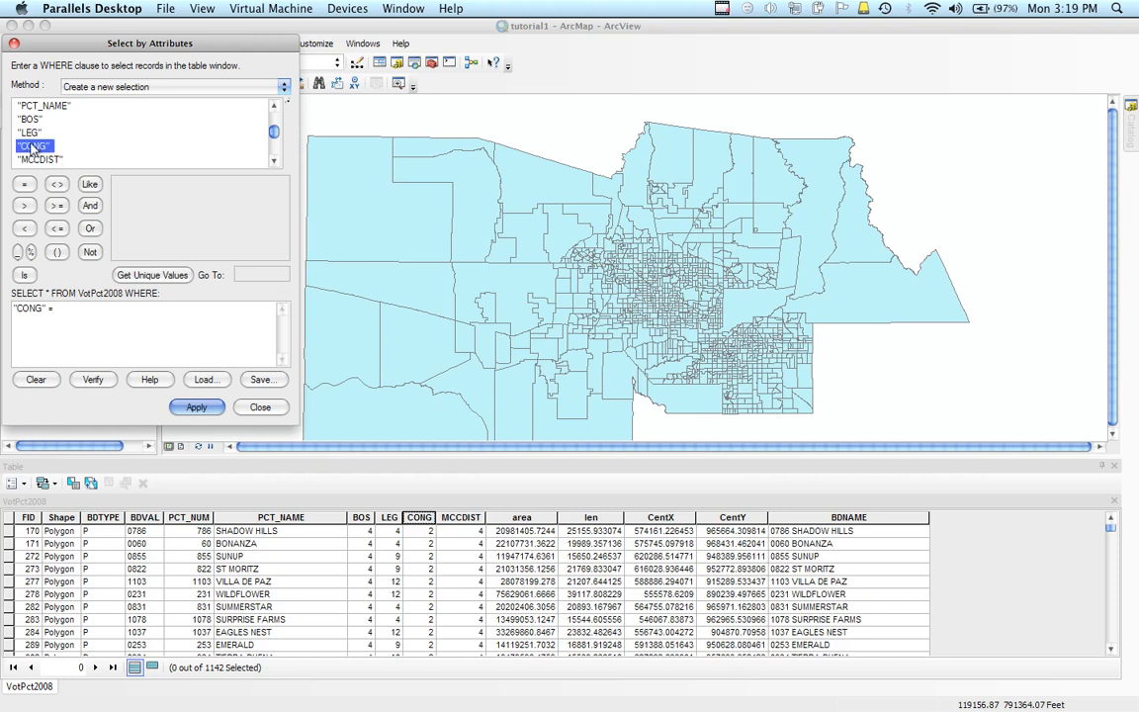
{"action": "left_click", "coordinate": [151, 275]}
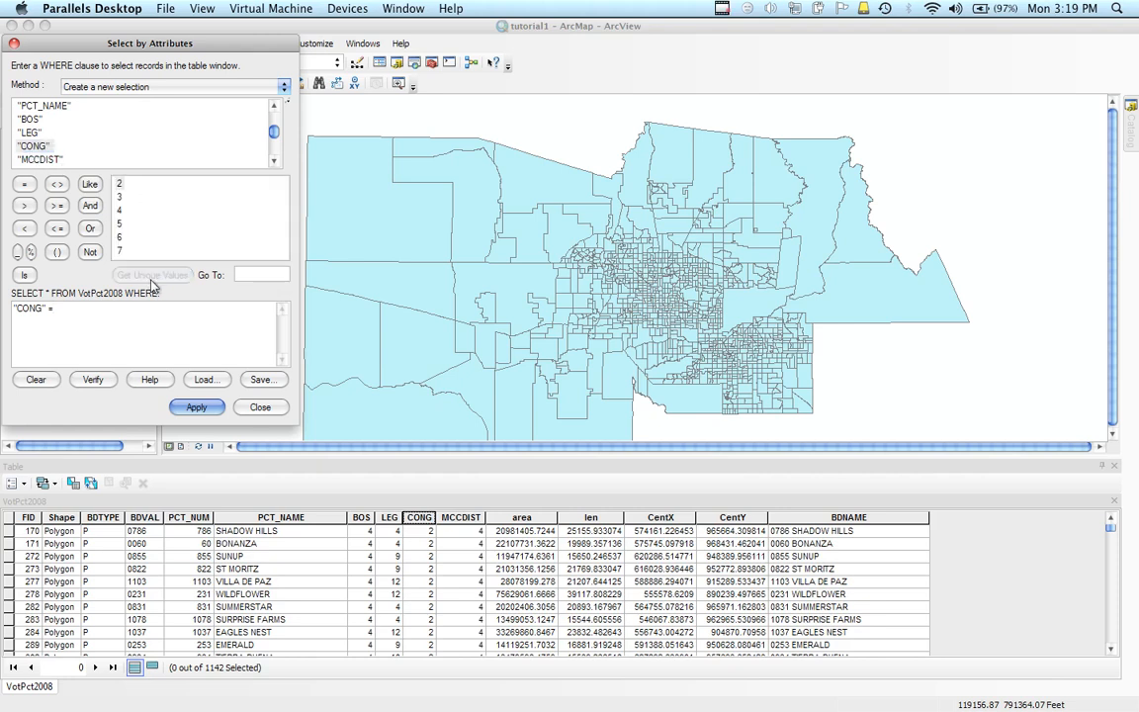
{"action": "left_click", "coordinate": [119, 197]}
{"action": "left_click", "coordinate": [275, 106]}
{"action": "left_click", "coordinate": [276, 107]}
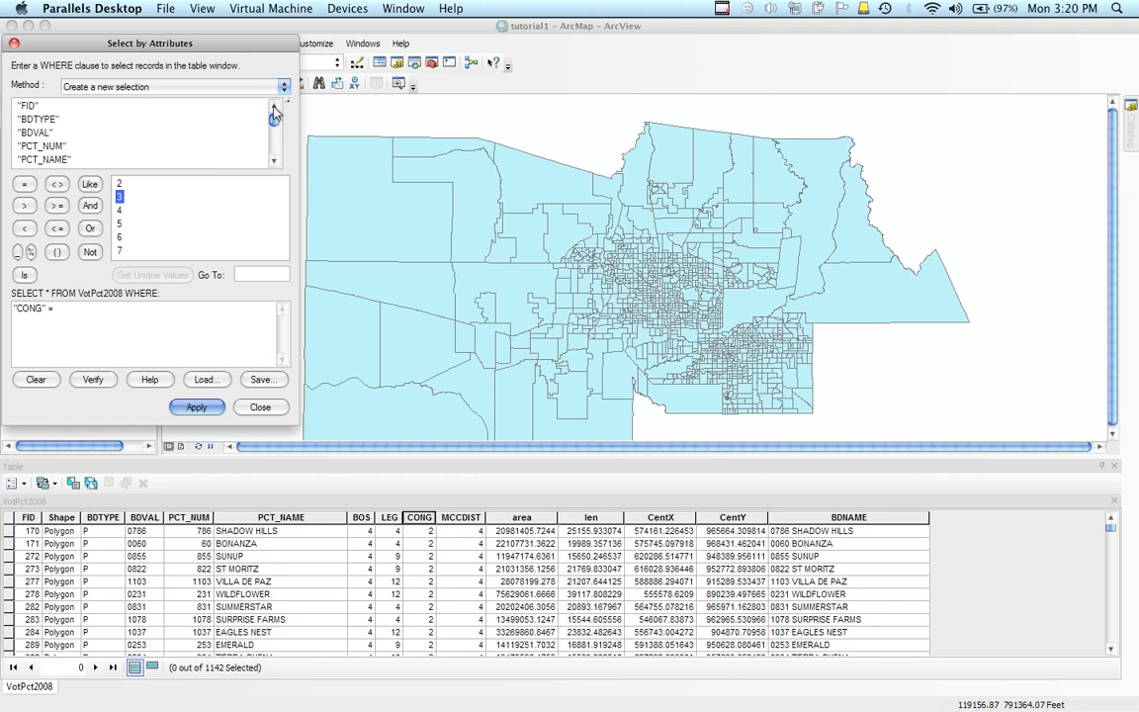
{"action": "left_click", "coordinate": [45, 160]}
{"action": "left_click", "coordinate": [151, 275]}
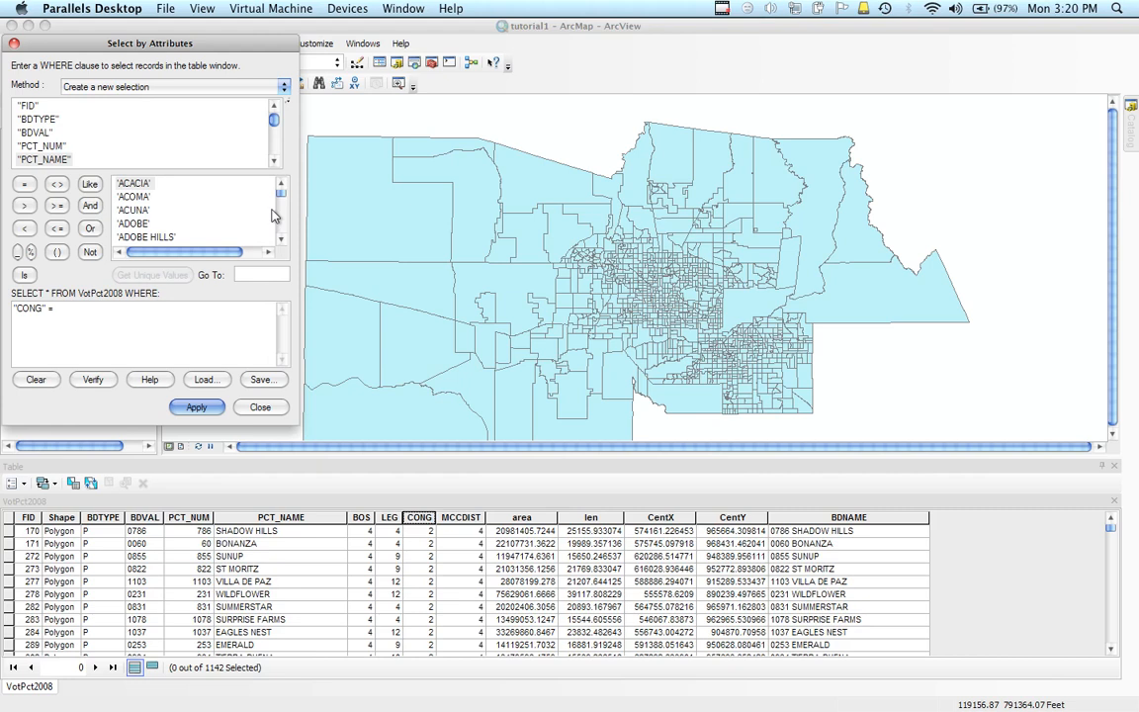
{"action": "left_click_drag", "start_coordinate": [281, 194], "coordinate": [272, 260]}
{"action": "left_click", "coordinate": [274, 162]}
{"action": "left_click", "coordinate": [273, 161]}
{"action": "left_click", "coordinate": [274, 161]}
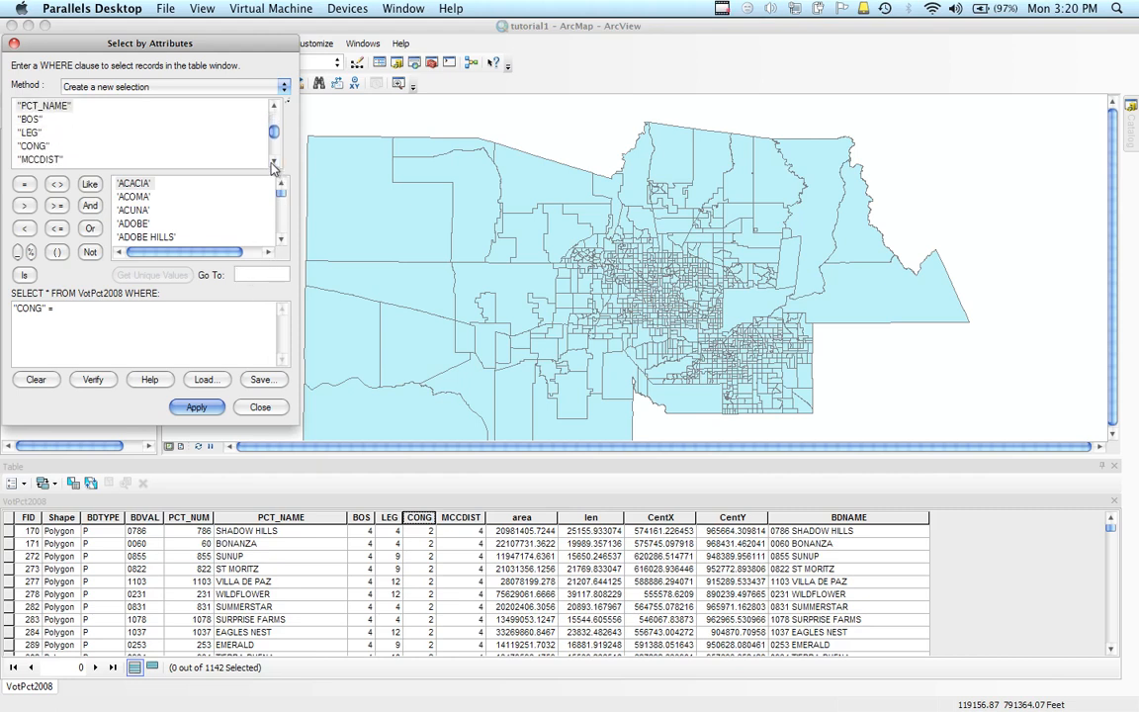
Complete and apply the query "CONG" = 3, selecting 249 of 1142 precincts, and close the query
{"action": "left_click", "coordinate": [32, 146]}
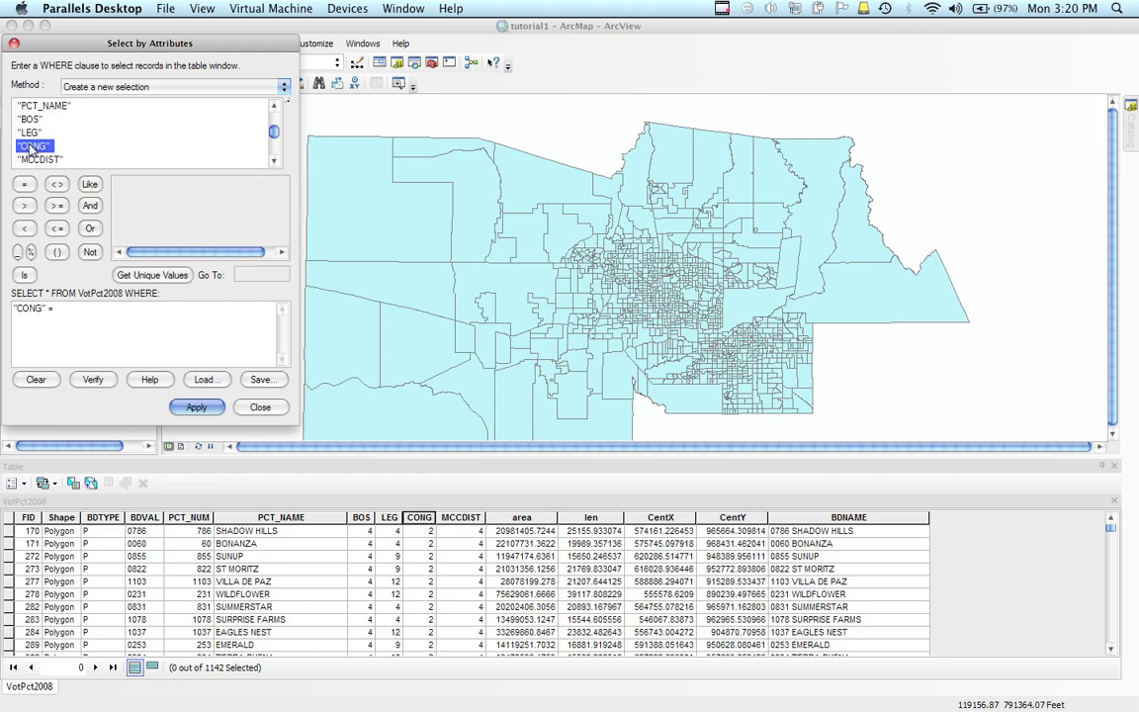
{"action": "left_click", "coordinate": [152, 275]}
{"action": "left_click", "coordinate": [119, 197]}
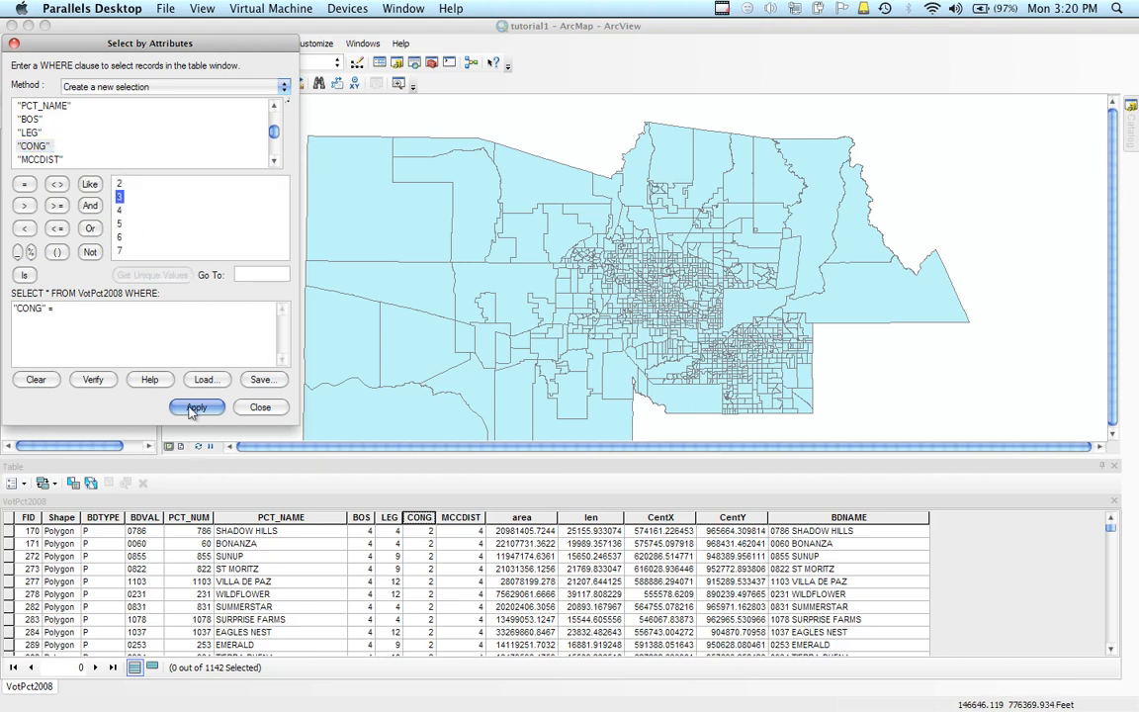
{"action": "double_click", "coordinate": [120, 196]}
{"action": "left_click", "coordinate": [197, 406]}
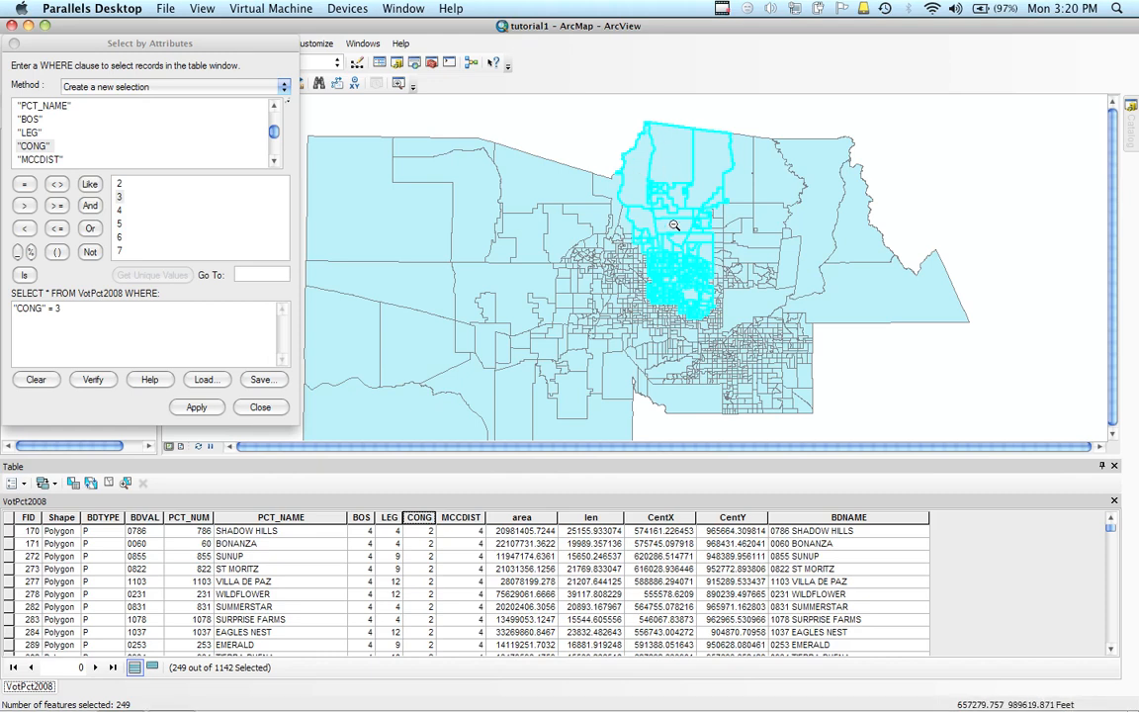
{"action": "left_click", "coordinate": [260, 406]}
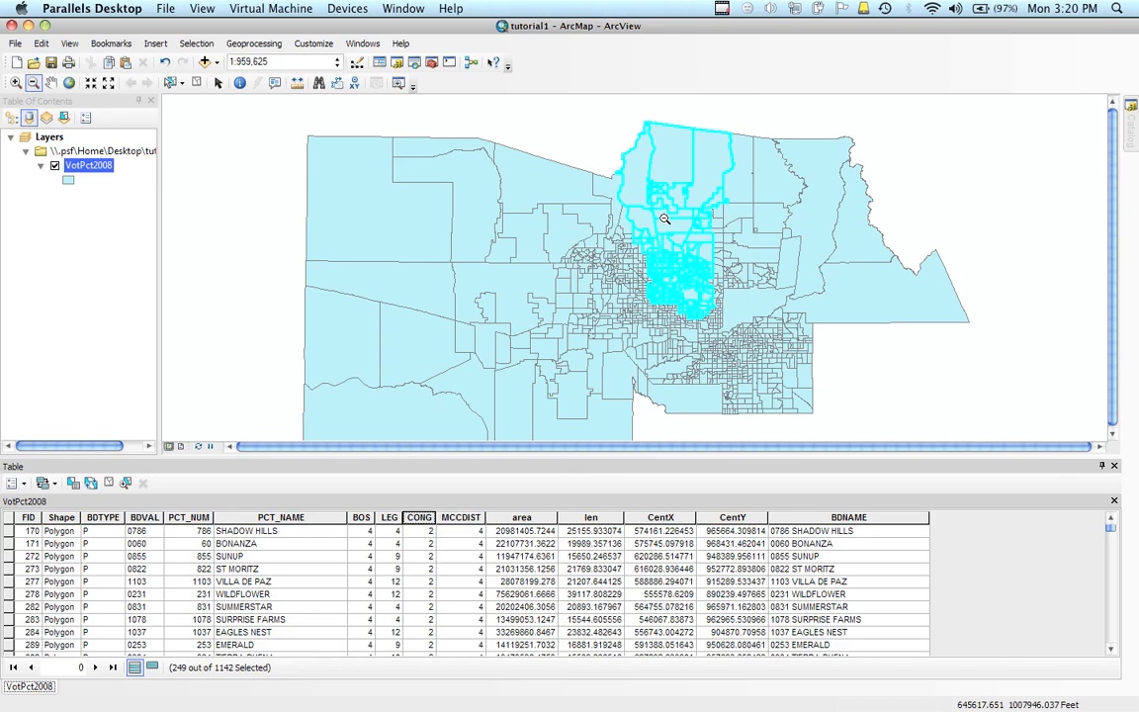
Create a new layer from the selected District 3 precincts of VotPct2008
{"action": "right_click", "coordinate": [84, 170]}
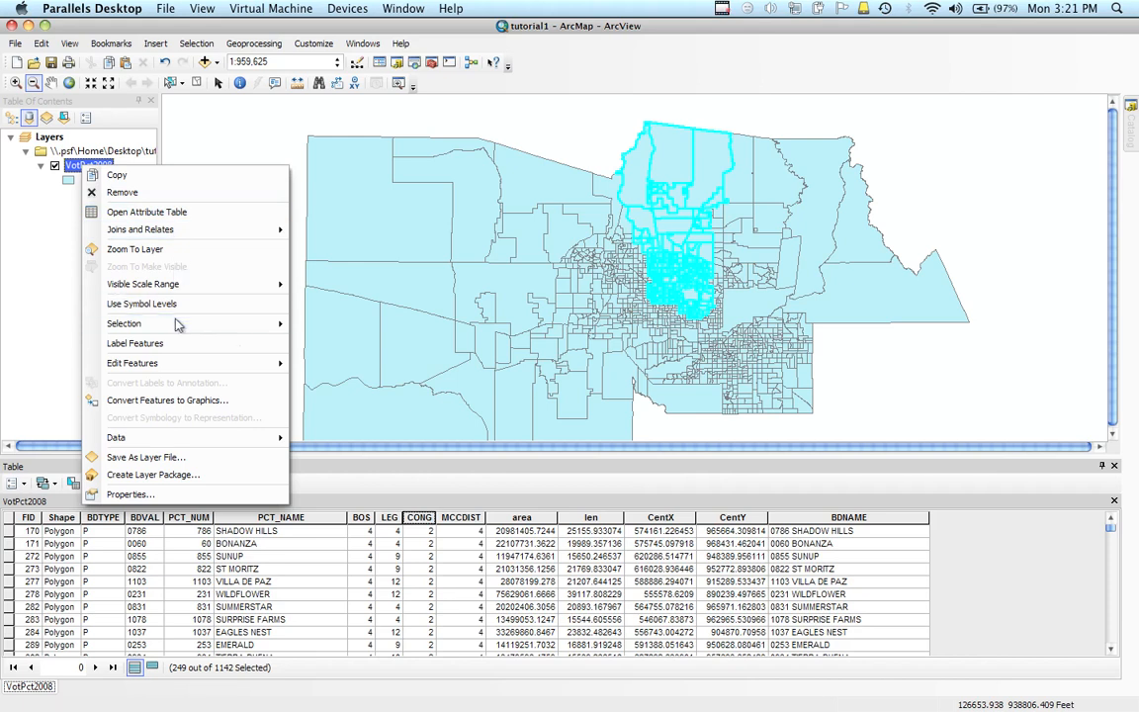
{"action": "mouse_move", "coordinate": [124, 323]}
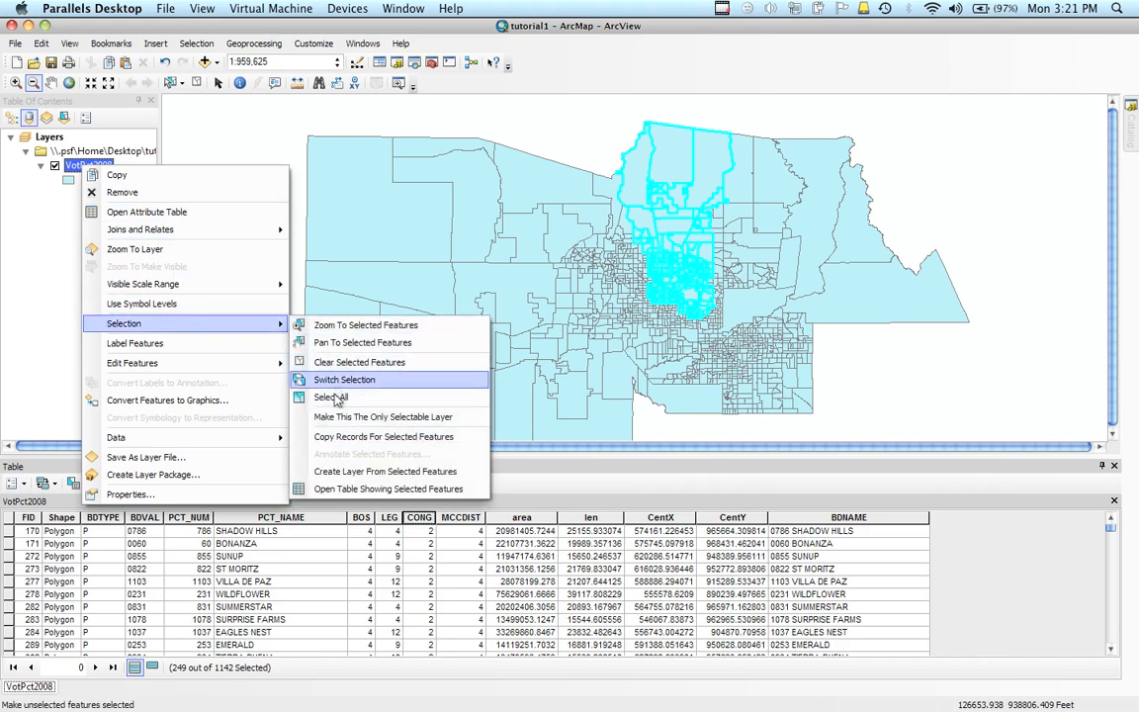
{"action": "left_click", "coordinate": [336, 472]}
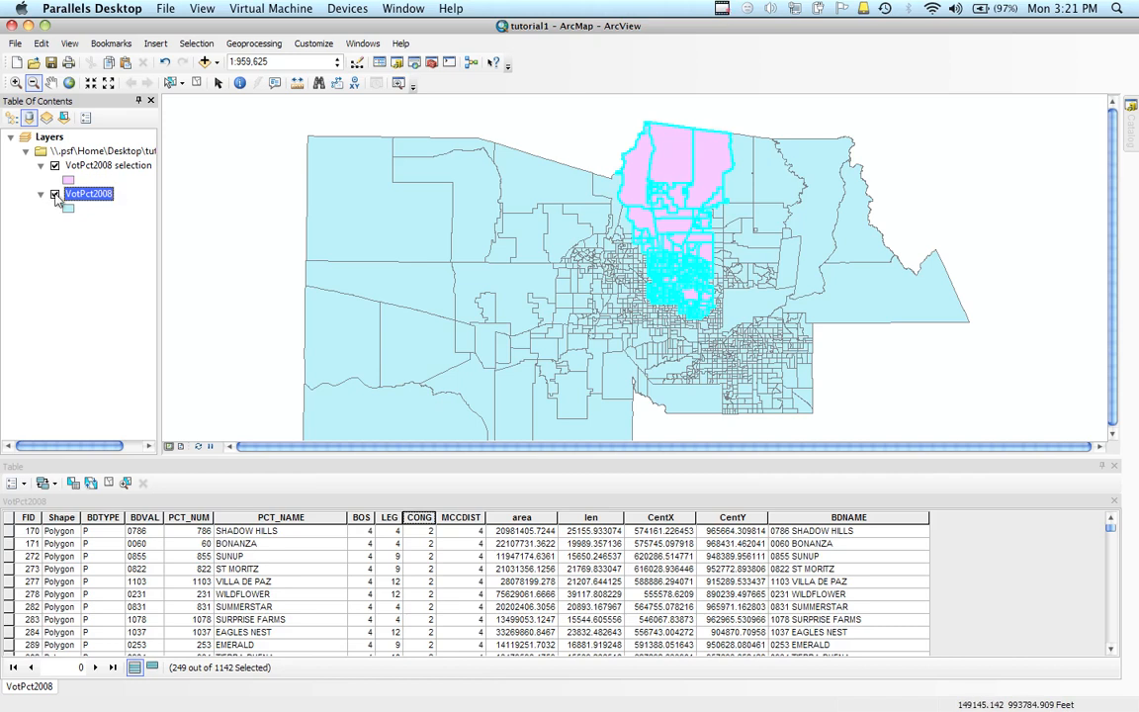
Hide the original VotPct2008 layer and inspect the District 3 precincts before returning to full extent
{"action": "left_click", "coordinate": [56, 193]}
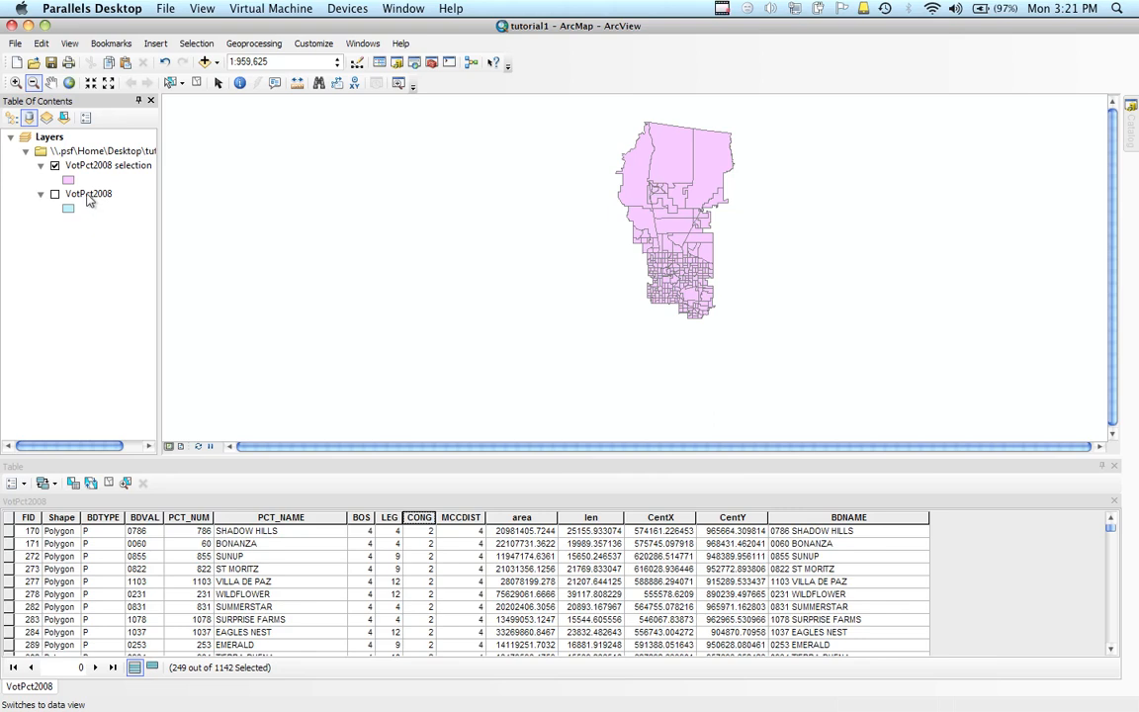
{"action": "left_click", "coordinate": [15, 82]}
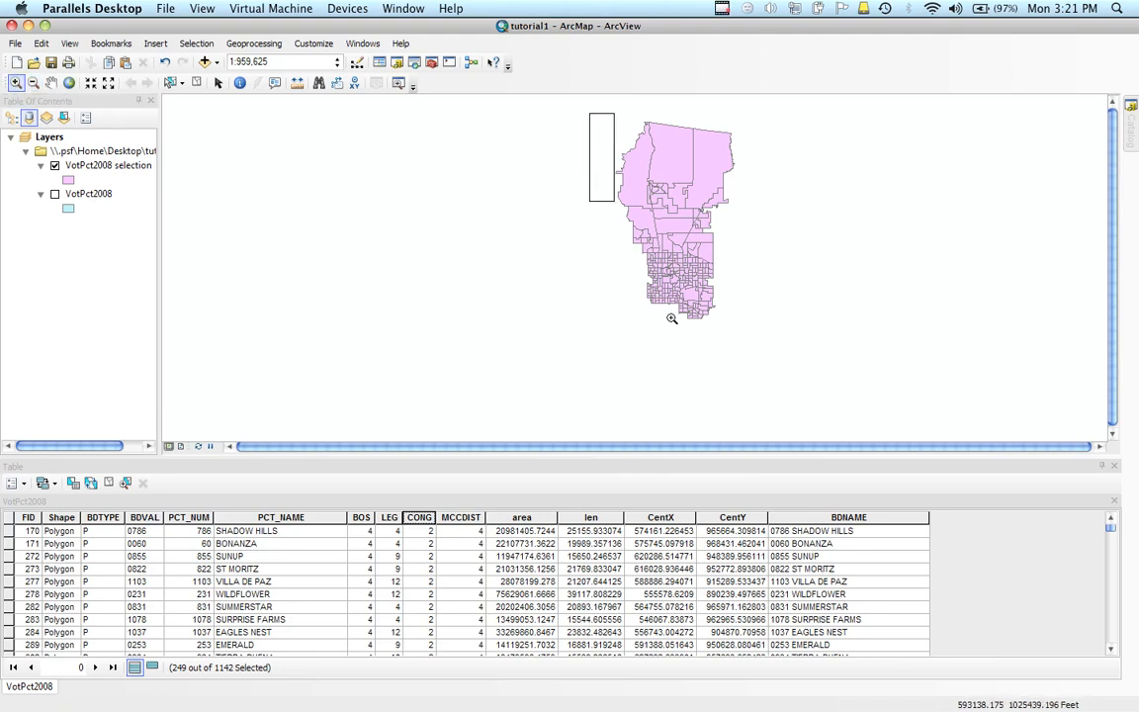
{"action": "left_click_drag", "start_coordinate": [590, 114], "coordinate": [770, 437]}
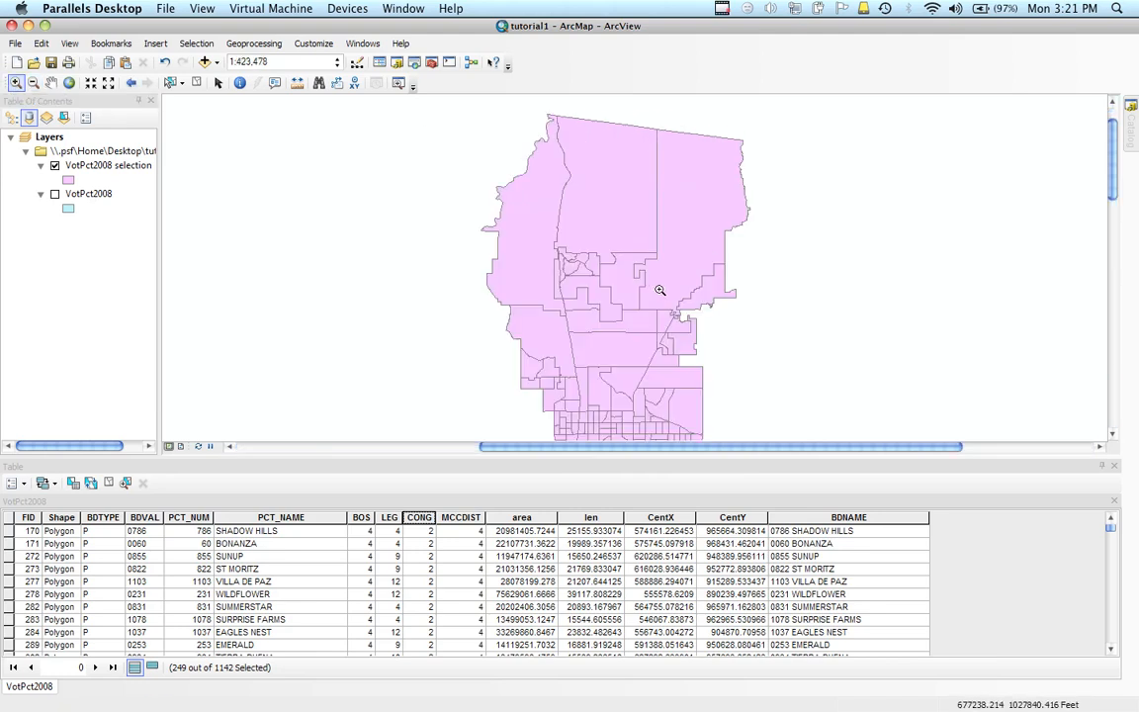
{"action": "scroll", "coordinate": [781, 329], "scroll_direction": "up", "scroll_amount": 2}
{"action": "scroll", "coordinate": [781, 328], "scroll_direction": "down", "scroll_amount": 2}
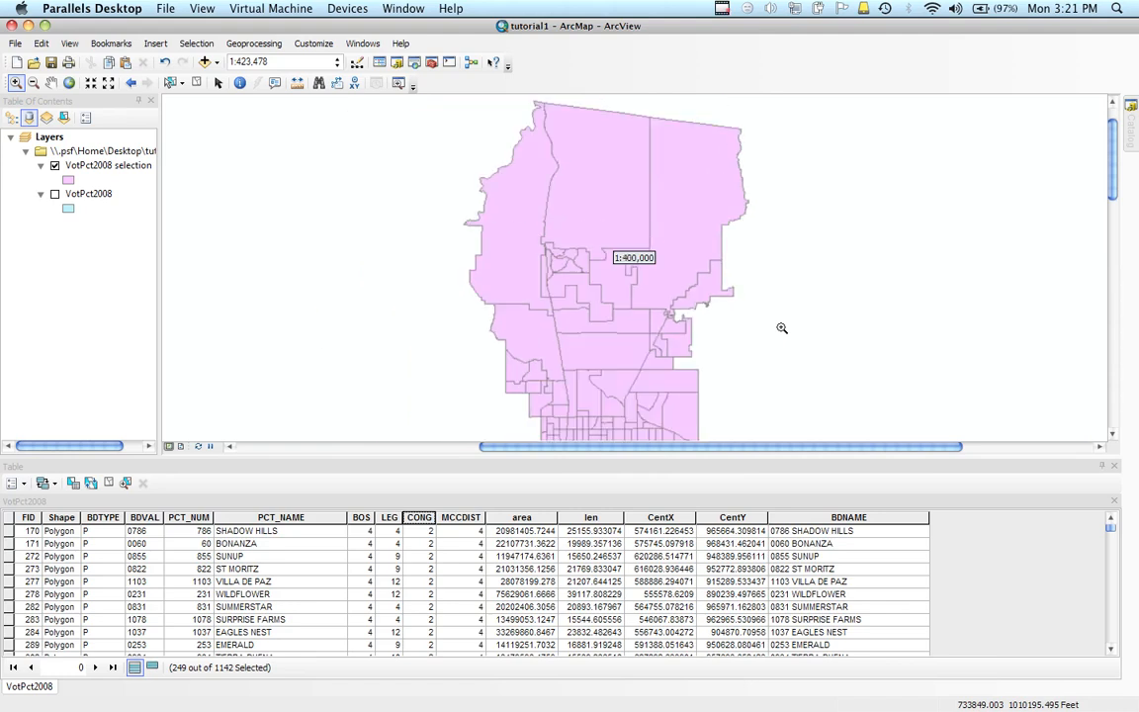
{"action": "scroll", "coordinate": [781, 328], "scroll_direction": "down", "scroll_amount": 1}
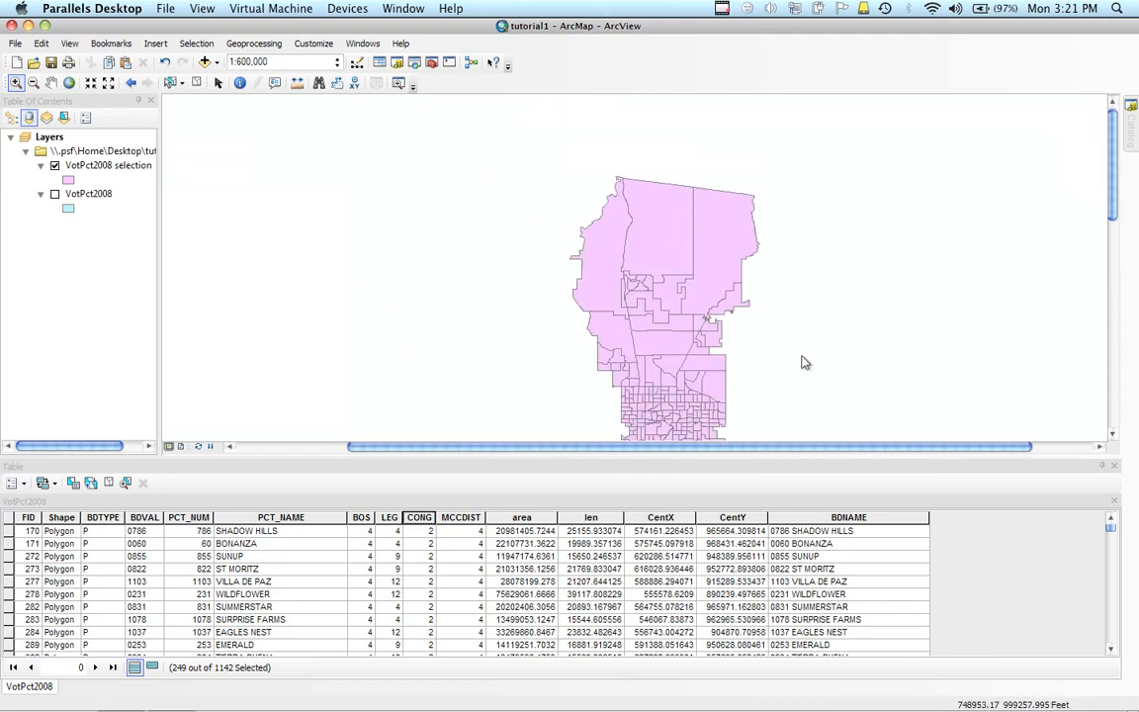
{"action": "left_click", "coordinate": [49, 82]}
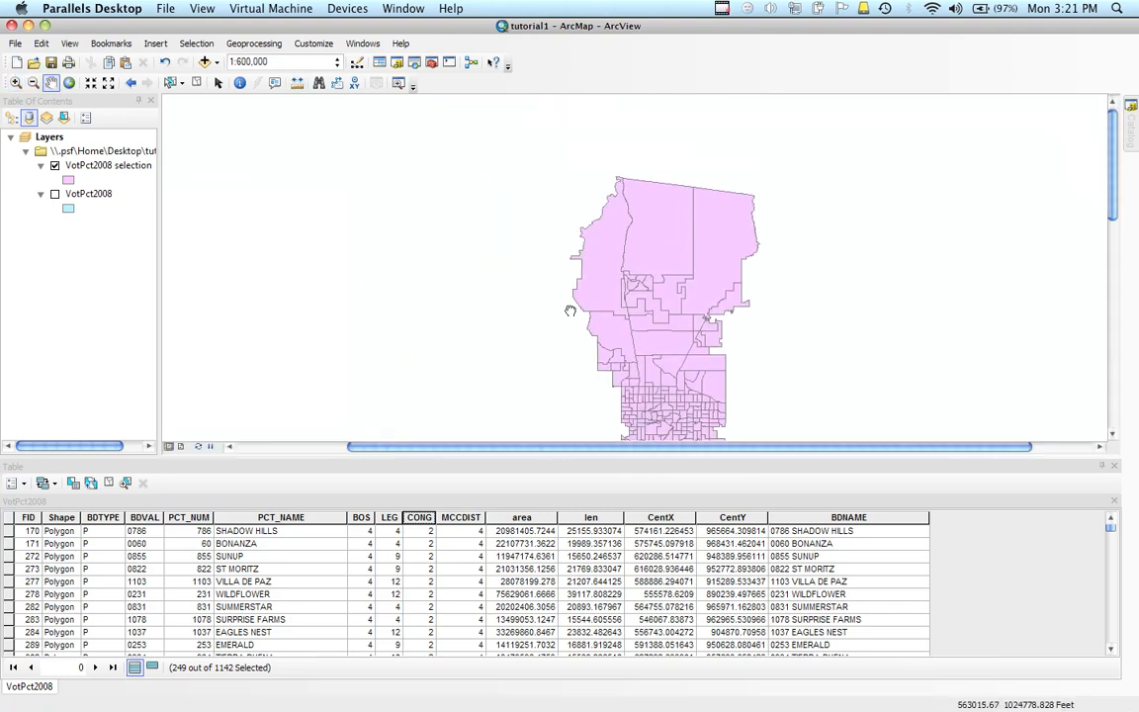
{"action": "left_click_drag", "start_coordinate": [625, 292], "coordinate": [474, 244]}
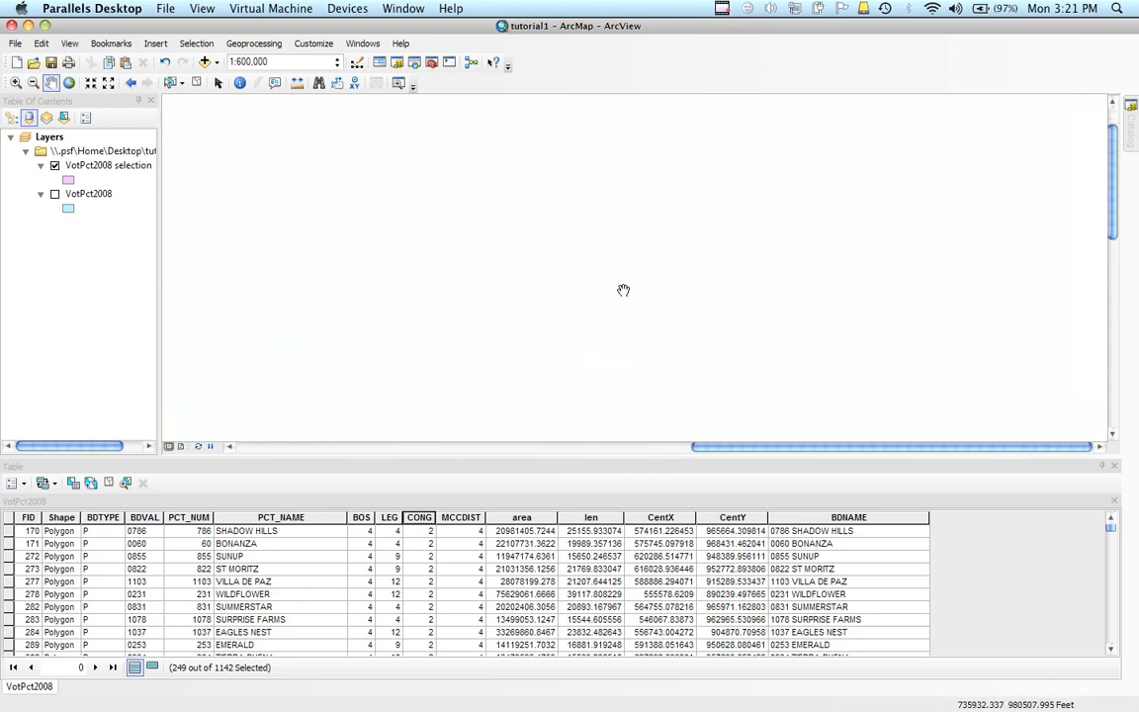
{"action": "left_click", "coordinate": [68, 82]}
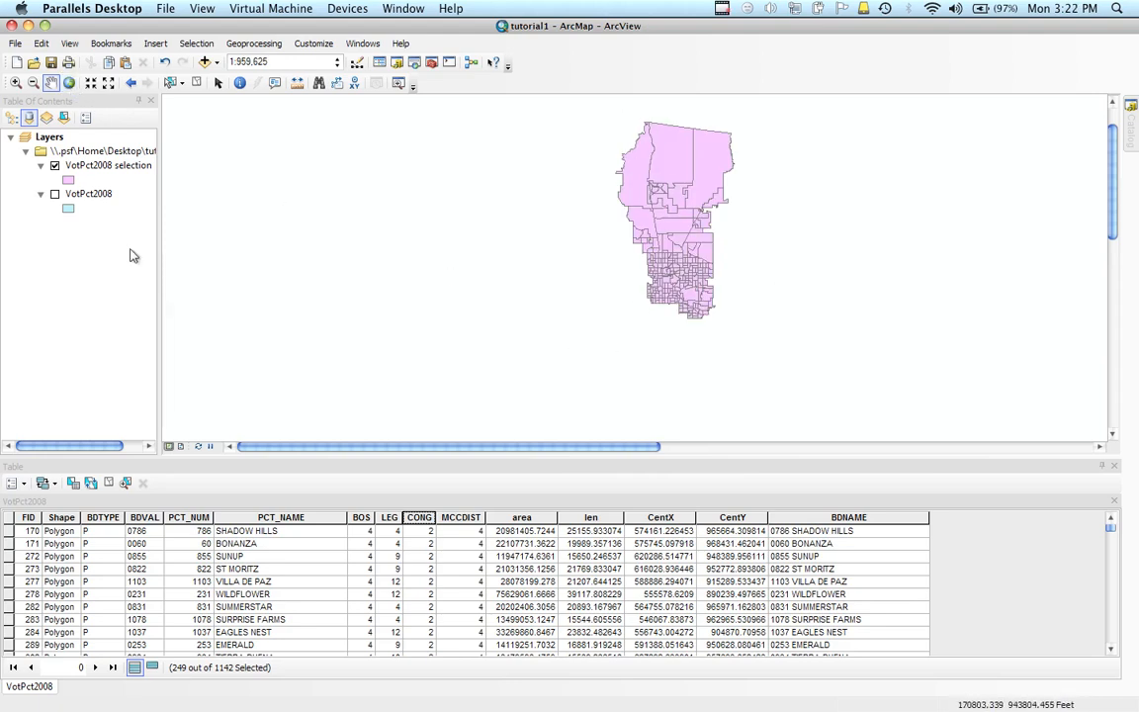
{"action": "left_click", "coordinate": [97, 167]}
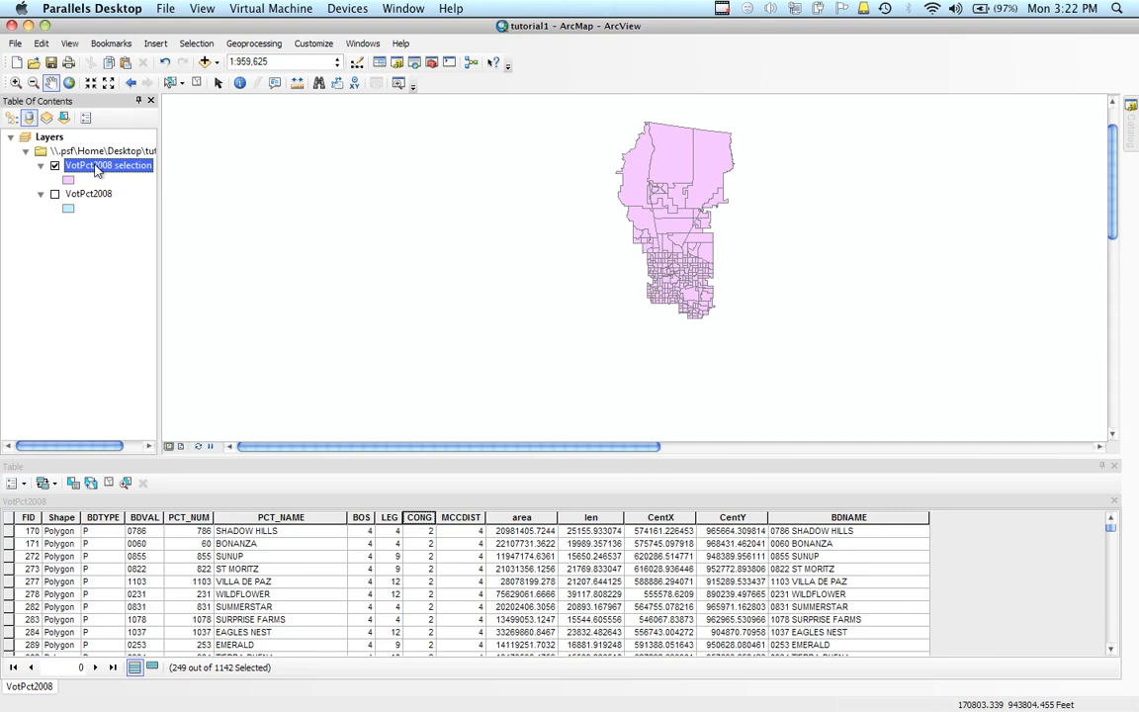
Rename the VotPct2008 selection layer to VotPct2008-cong3
{"action": "left_click", "coordinate": [97, 167]}
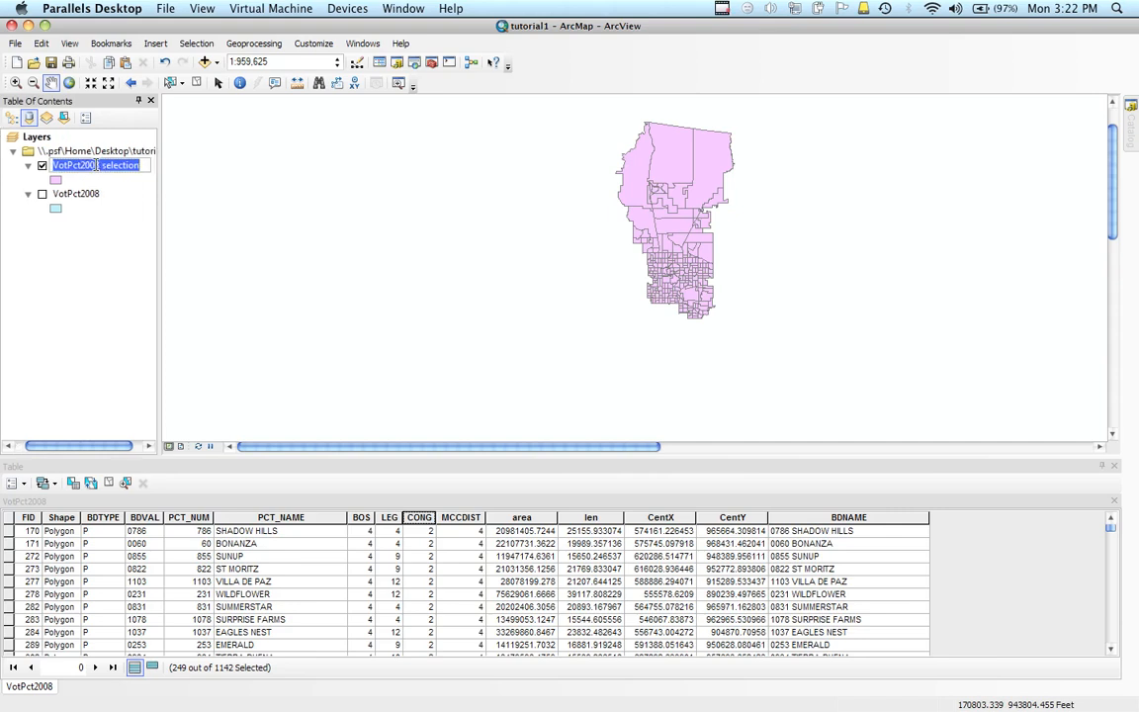
{"action": "left_click", "coordinate": [144, 166]}
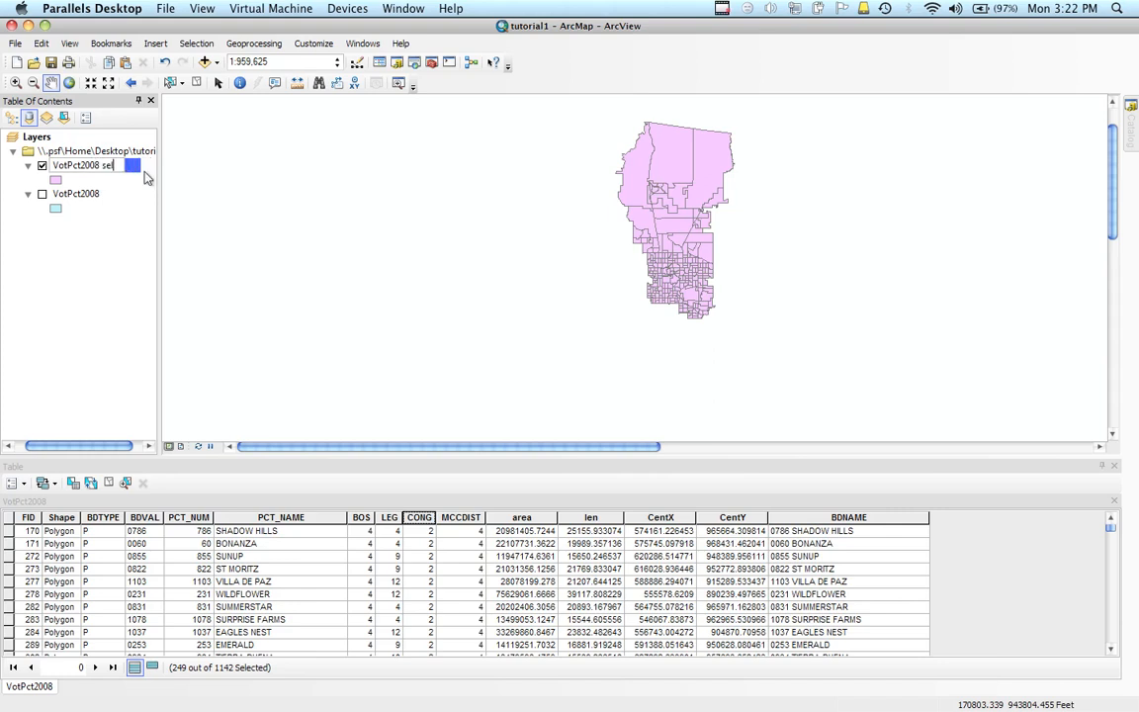
{"action": "key", "text": "BackSpace"}
{"action": "key", "text": "BackSpace"}
{"action": "key", "text": "BackSpace"}
{"action": "type", "text": "-co"}
{"action": "key", "text": "Return"}
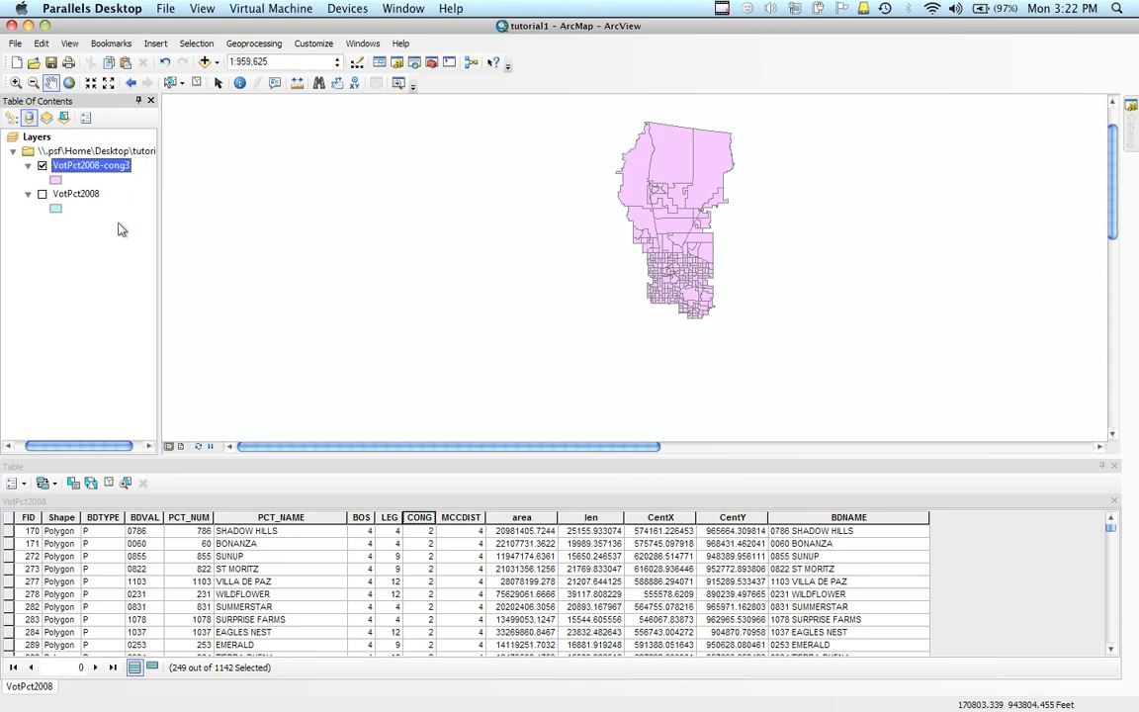
Remove the original VotPct2008 layer and centre the remaining VotPct2008-cong3 precincts on the map
{"action": "left_click", "coordinate": [75, 192]}
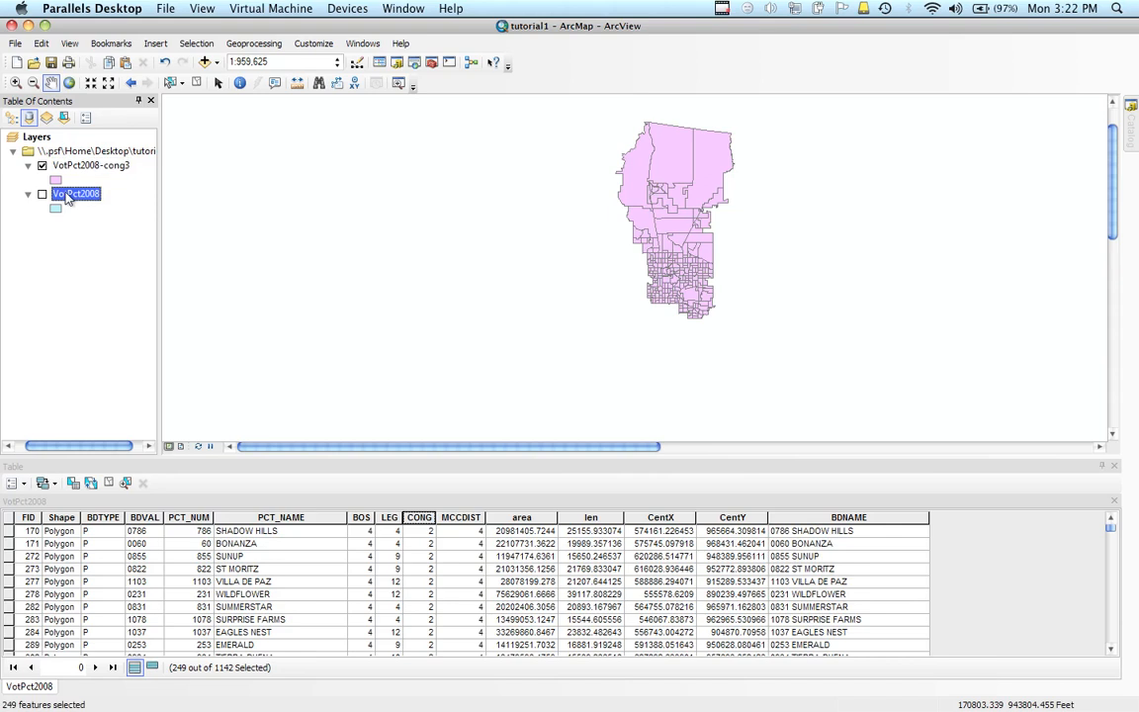
{"action": "left_click", "coordinate": [42, 193]}
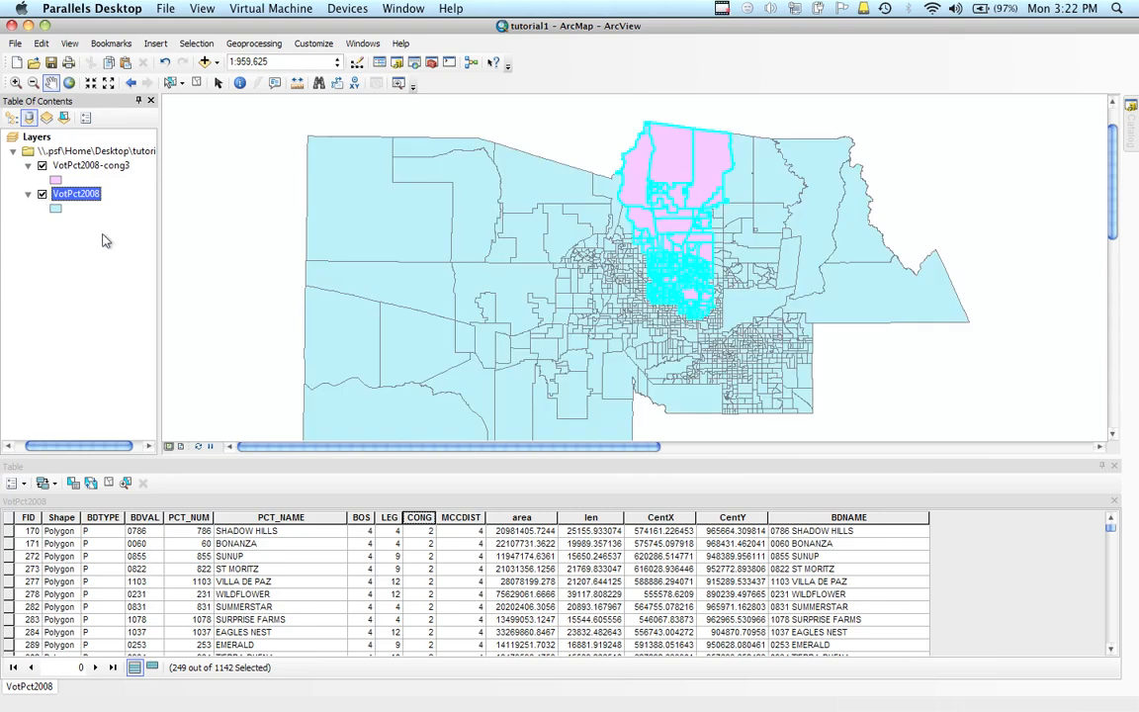
{"action": "right_click", "coordinate": [99, 201]}
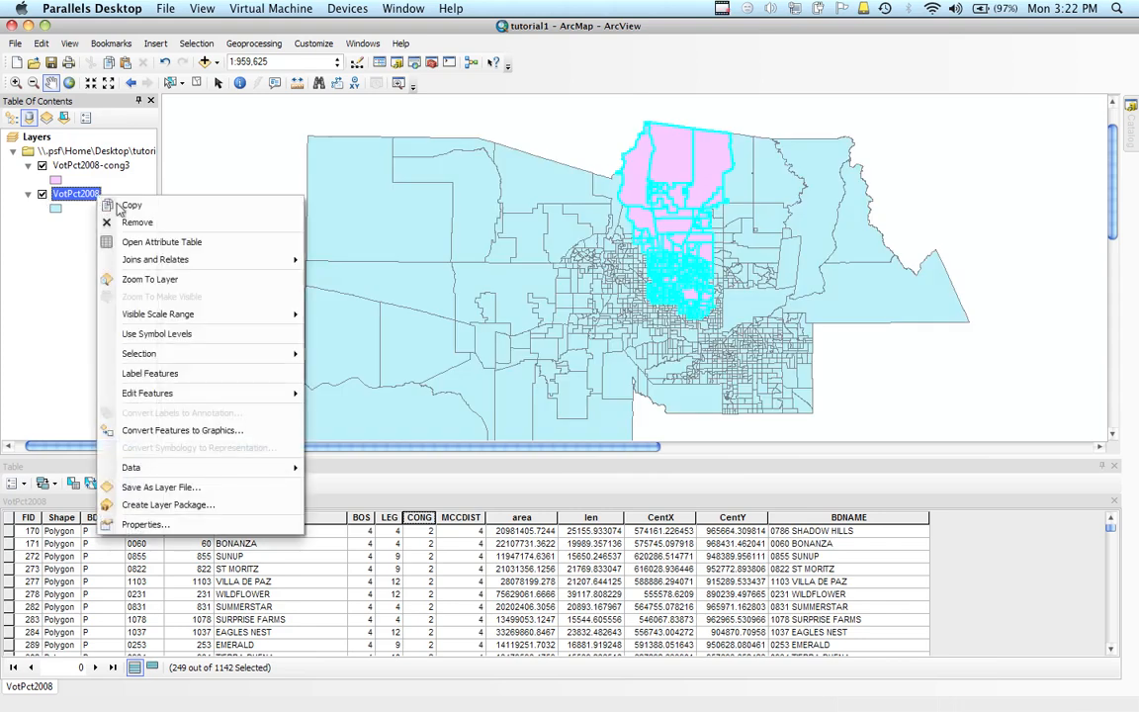
{"action": "left_click", "coordinate": [129, 223]}
{"action": "left_click", "coordinate": [91, 165]}
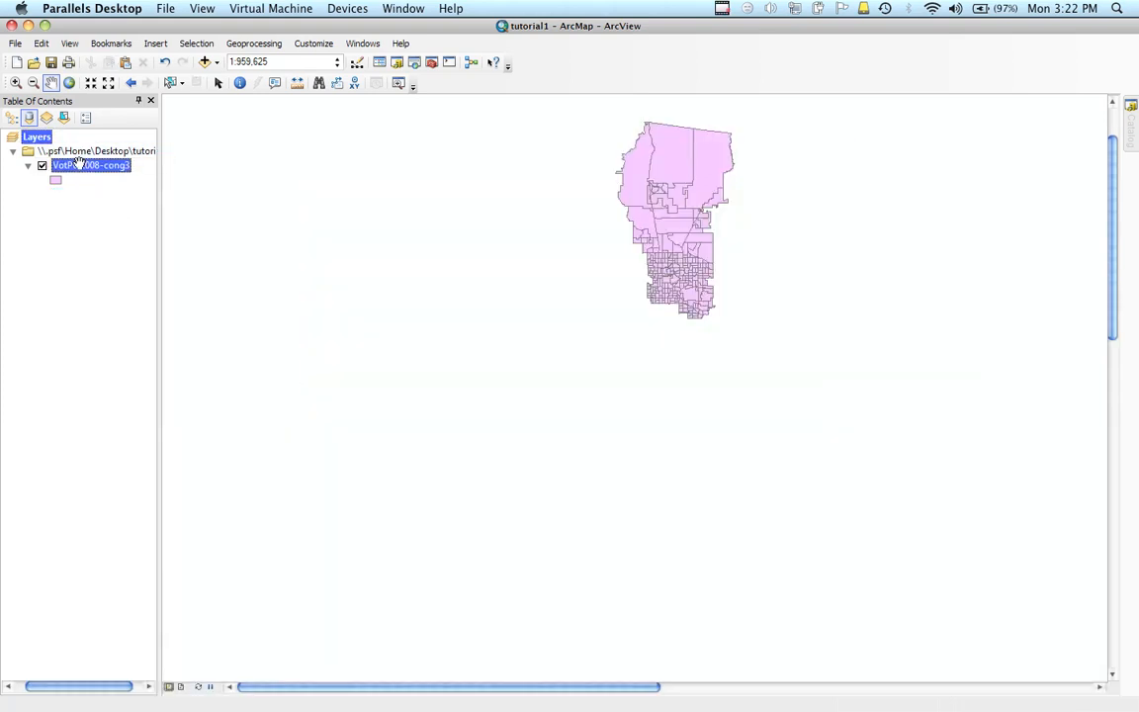
{"action": "left_click_drag", "start_coordinate": [599, 116], "coordinate": [470, 252]}
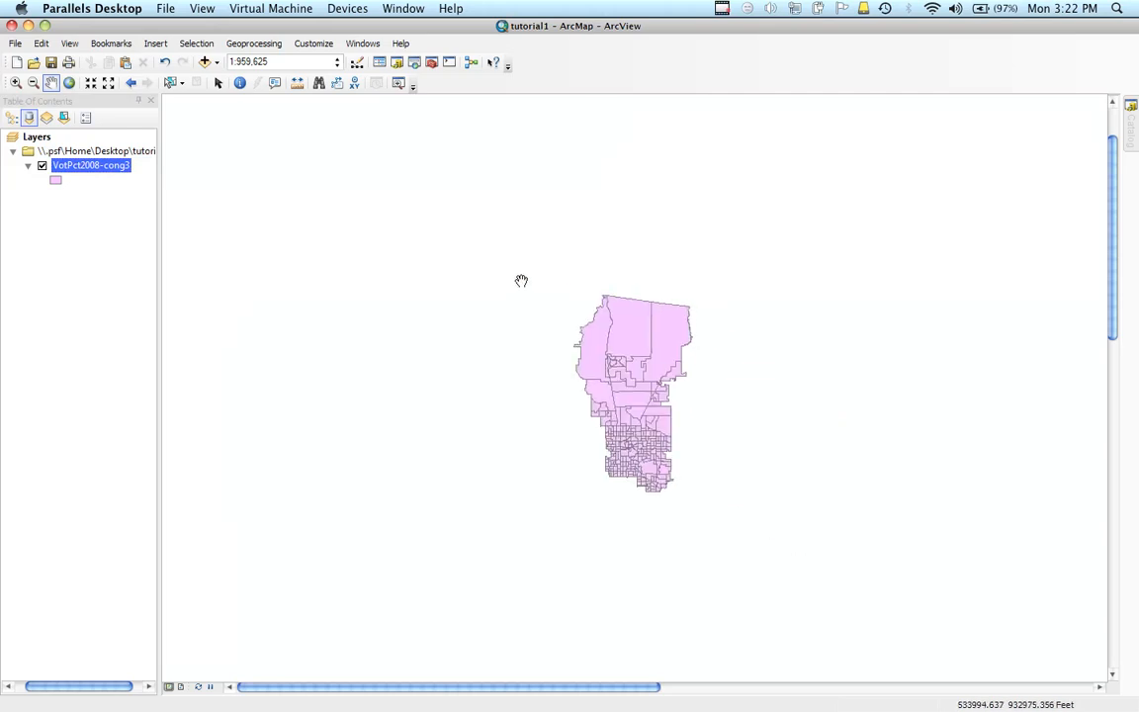